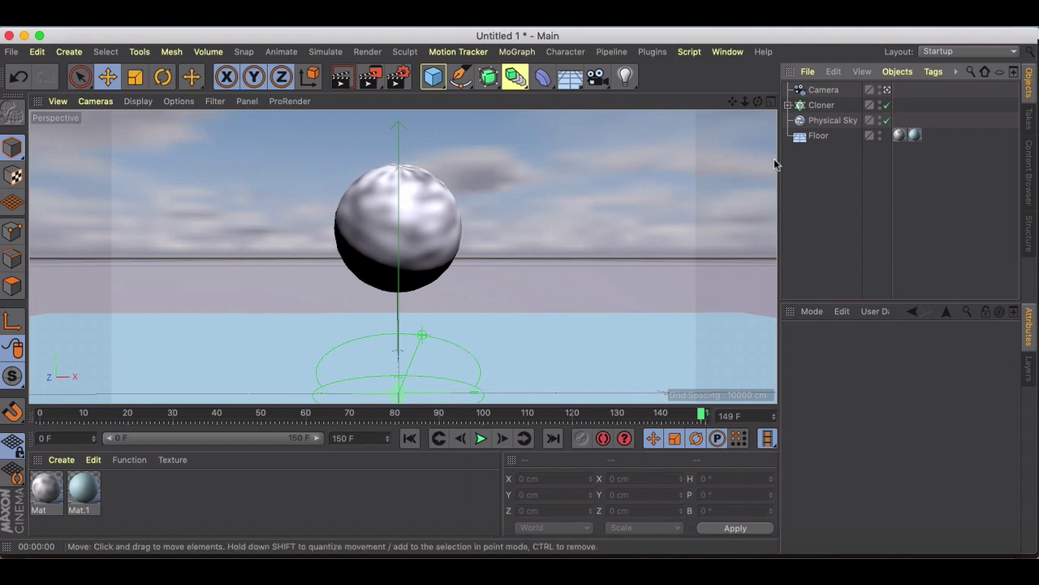
left_click_drag(488, 244, 397, 338, "alt")
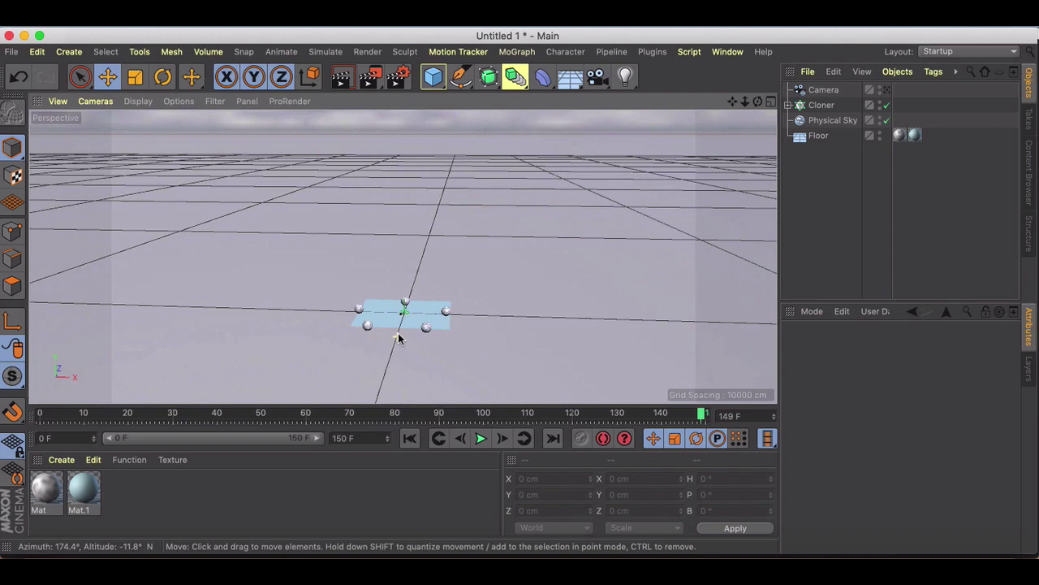
scroll(398, 338, "up", 10)
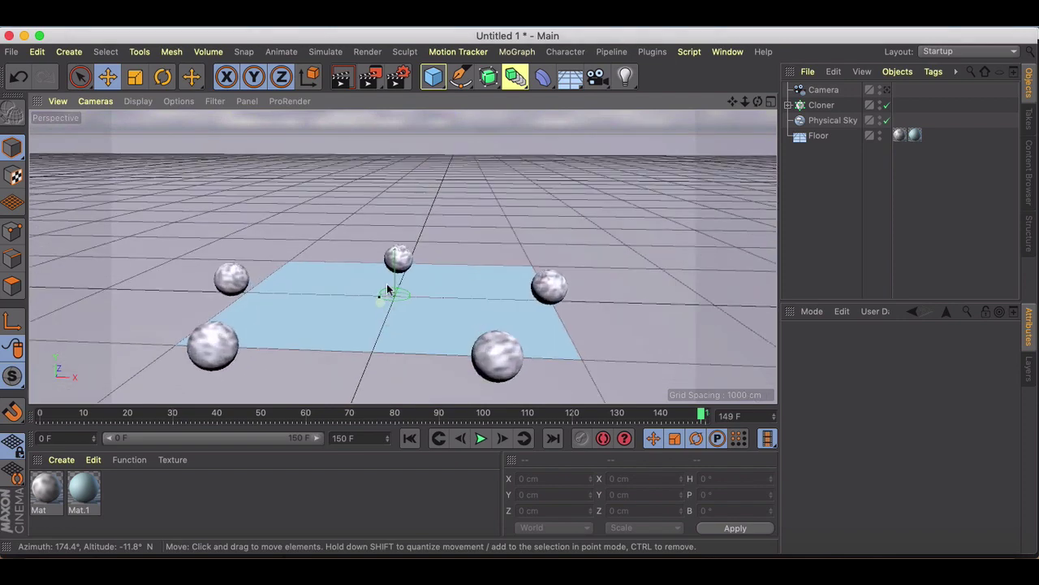
left_click(789, 105)
left_click(820, 106)
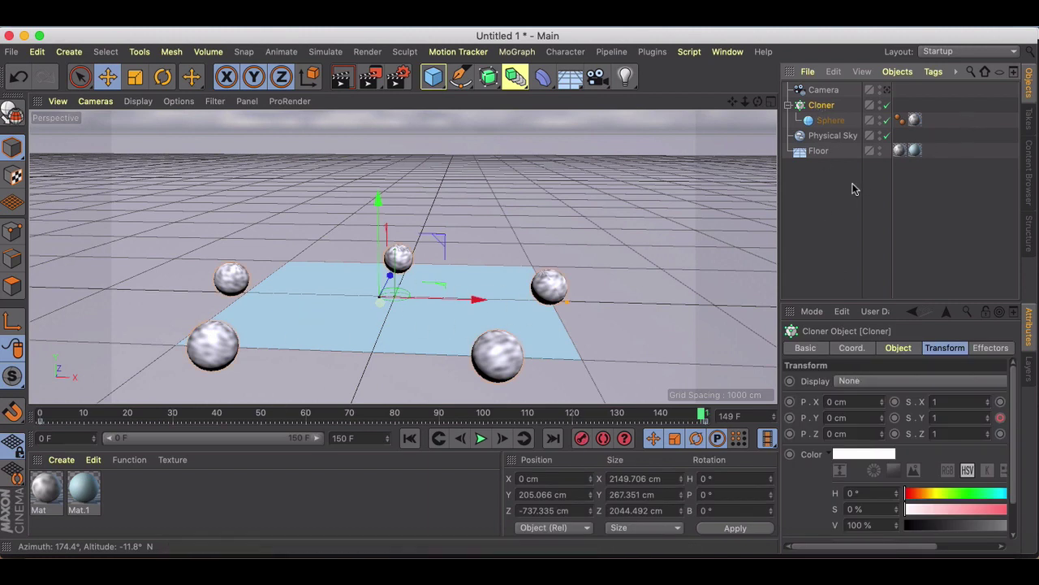
left_click(893, 348)
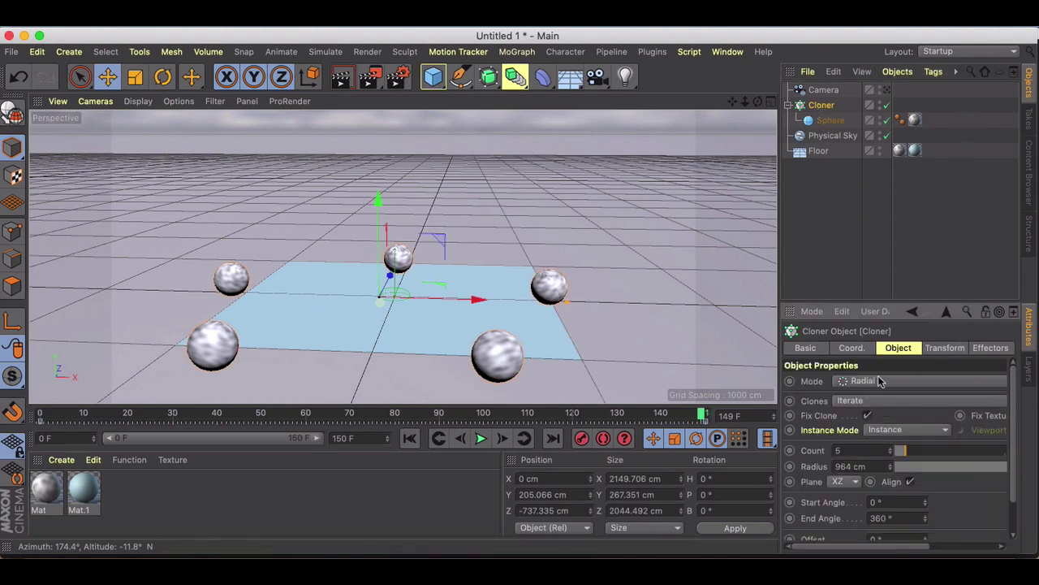
left_click(824, 260)
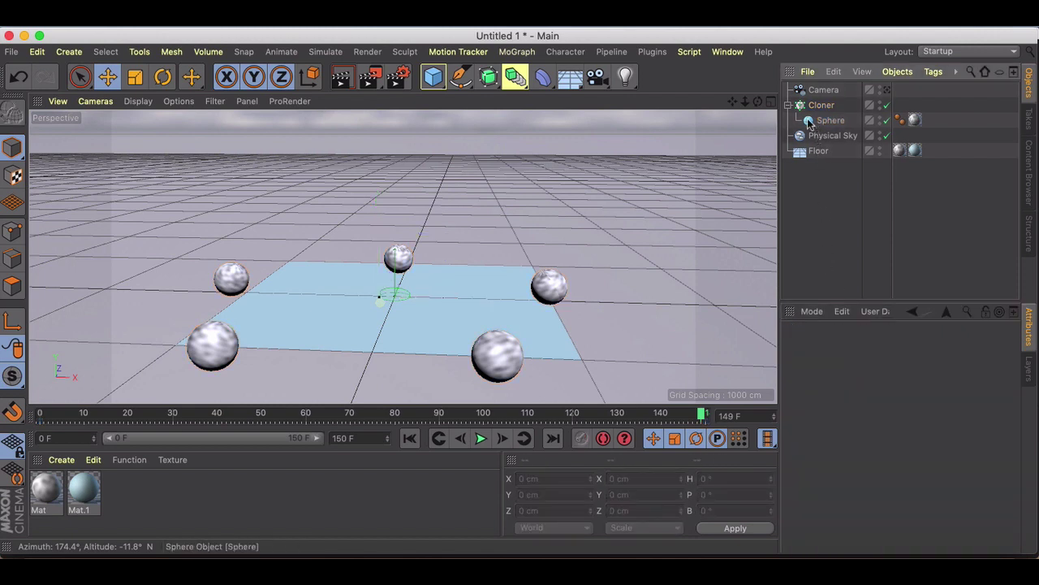
left_click(789, 104)
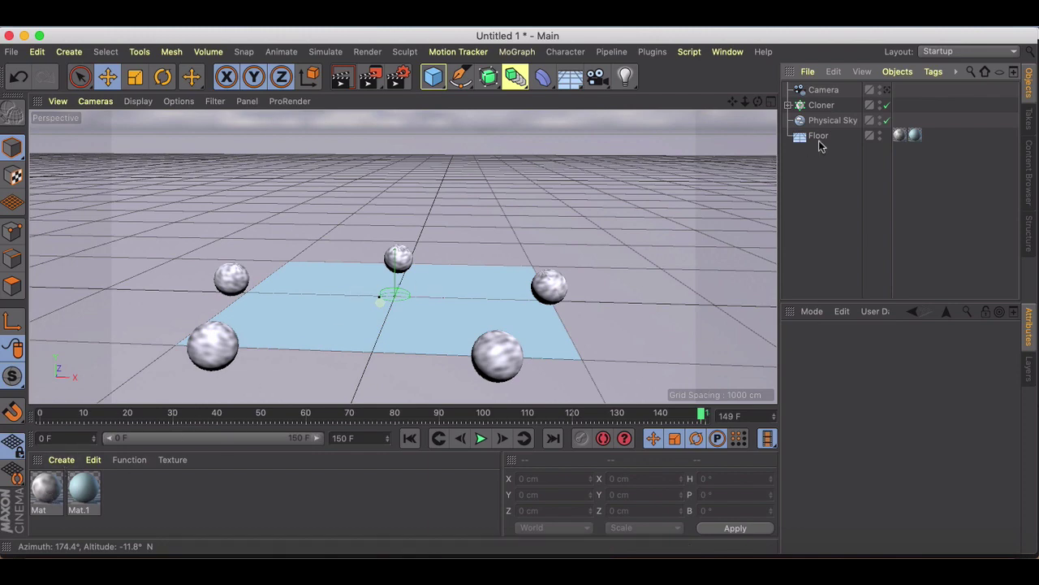
left_click(887, 89)
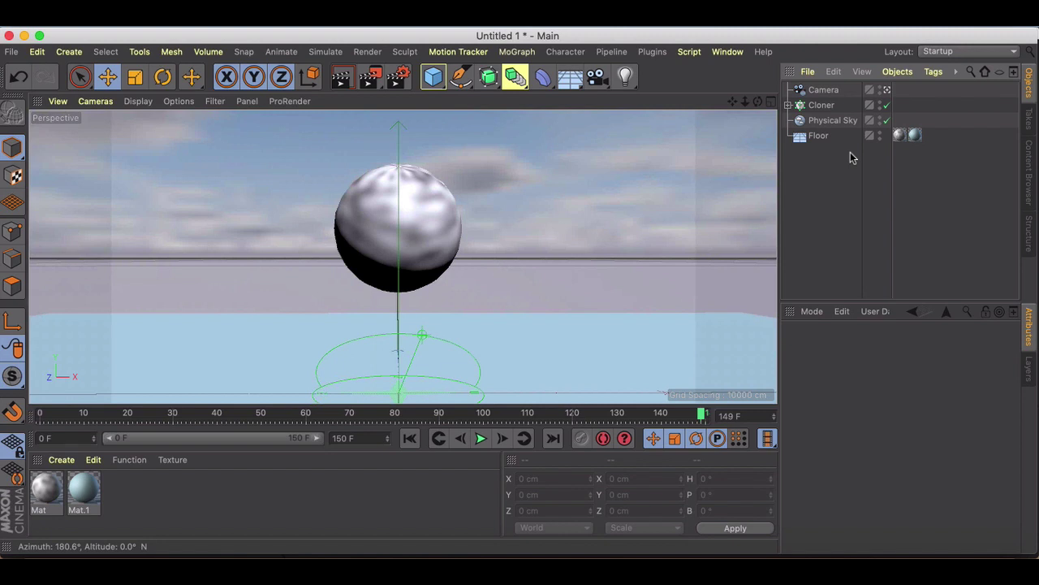
Step: Select the Camera, open its Spherical tab, keep Equirectangular as the FOV helper, and view the mapping types
left_click(823, 91)
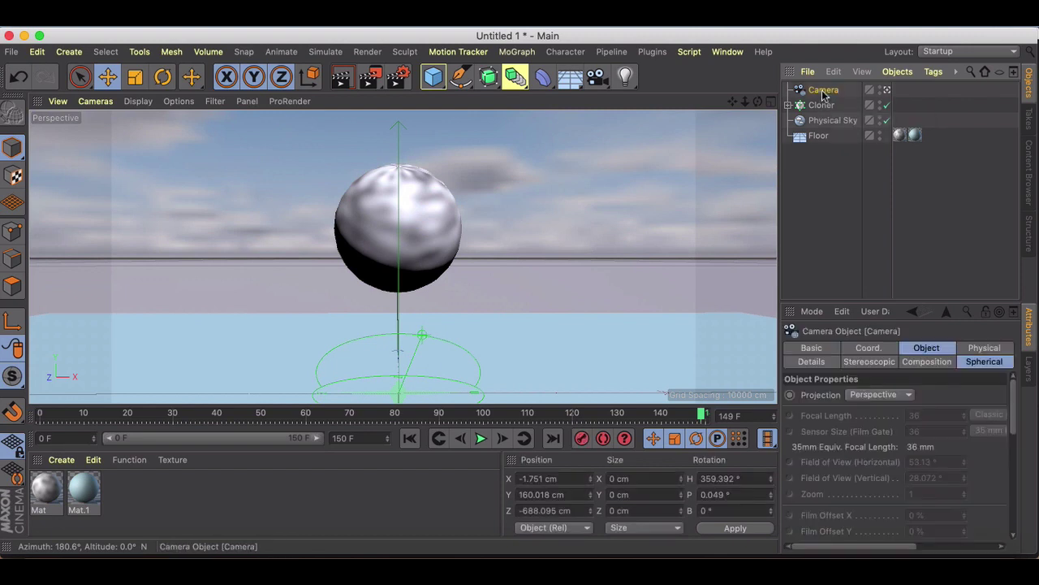
left_click(910, 351)
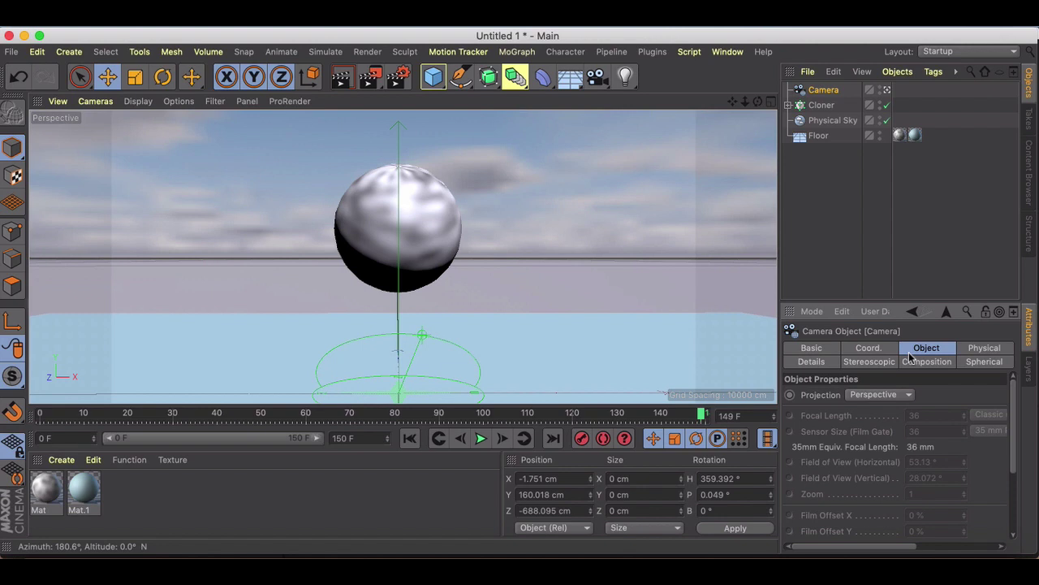
left_click(980, 363)
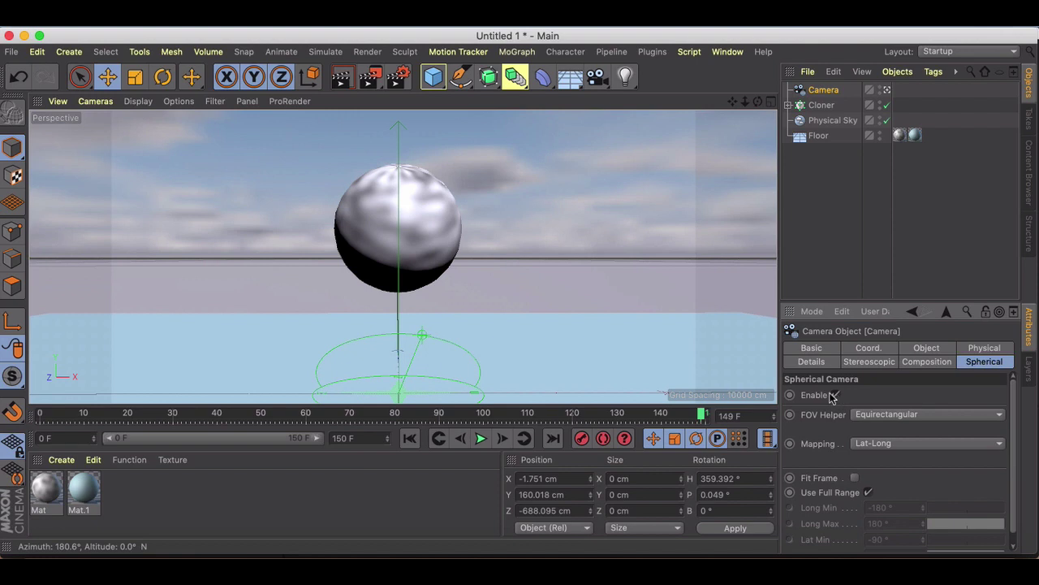
left_click_drag(779, 374, 756, 376)
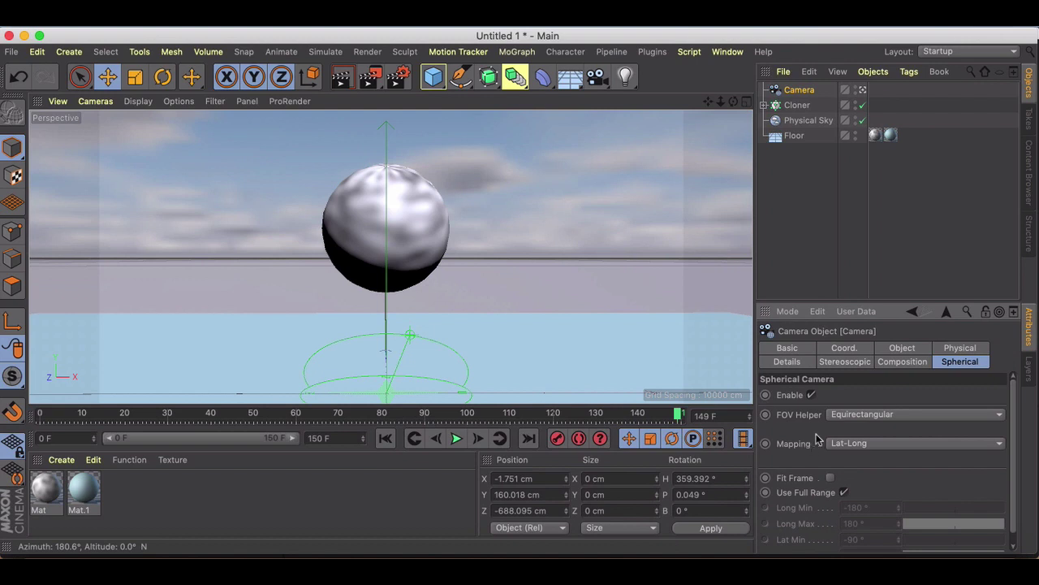
left_click(843, 417)
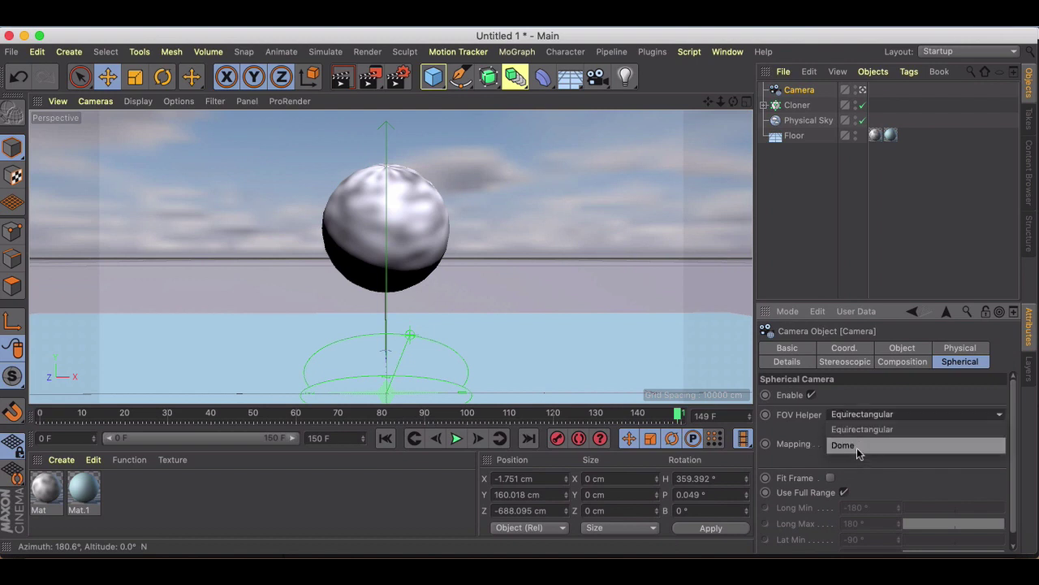
left_click(804, 433)
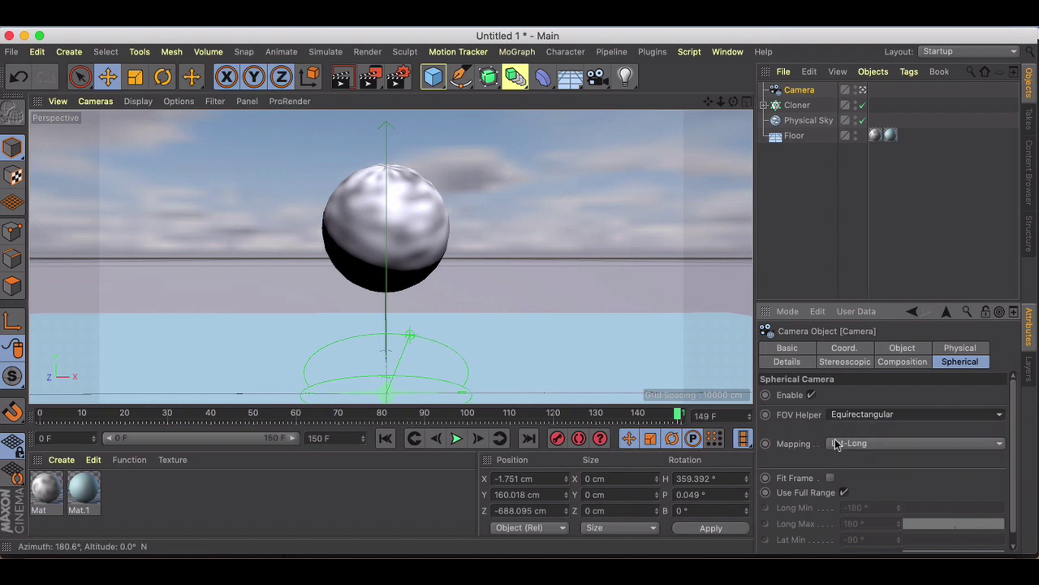
left_click(842, 443)
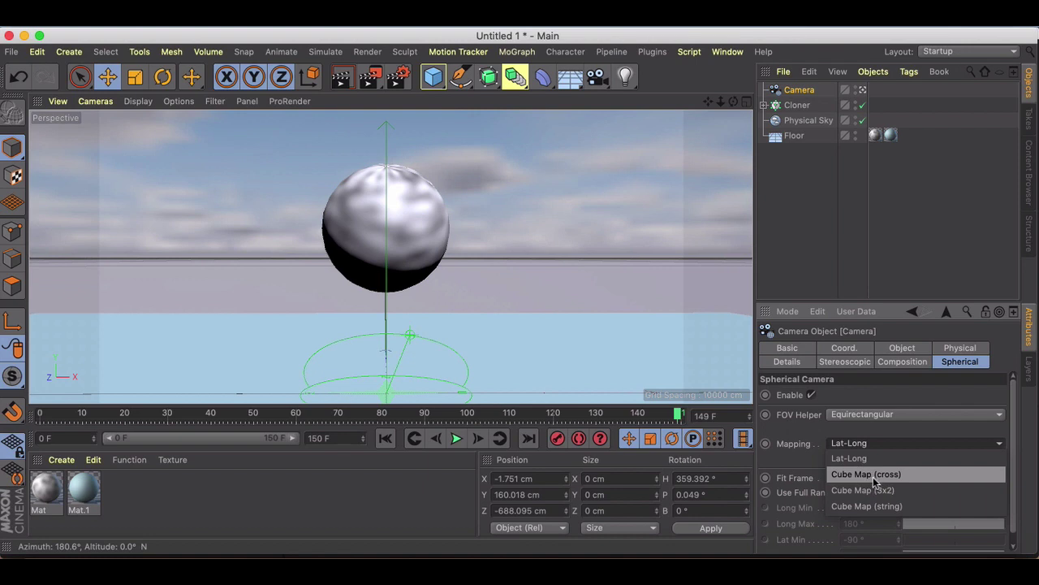
Step: Keep Lat-Long mapping with Use Full Range on, then show the camera's Stereoscopic settings
left_click(798, 457)
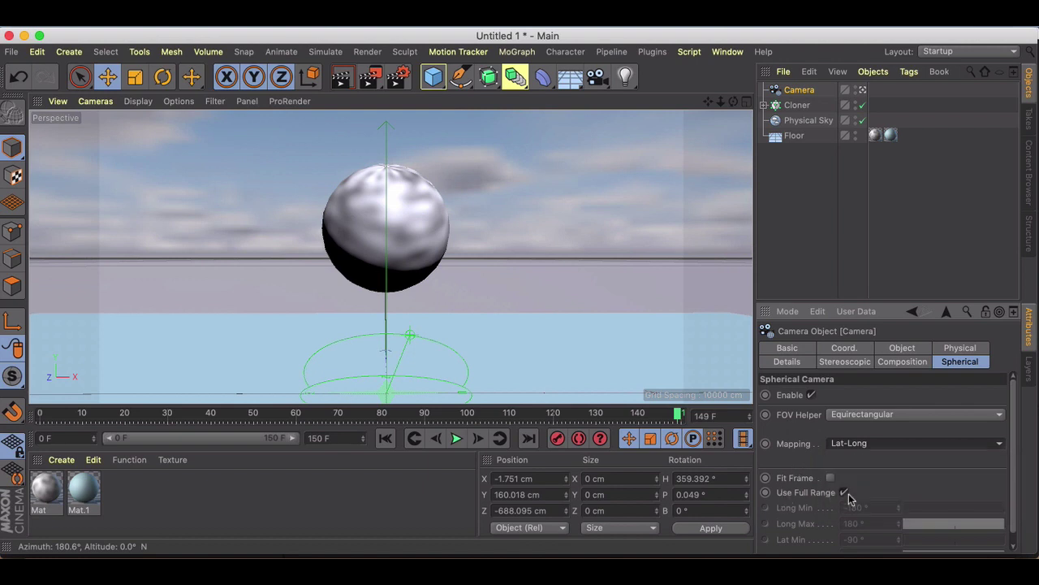
scroll(791, 455, "down", 1)
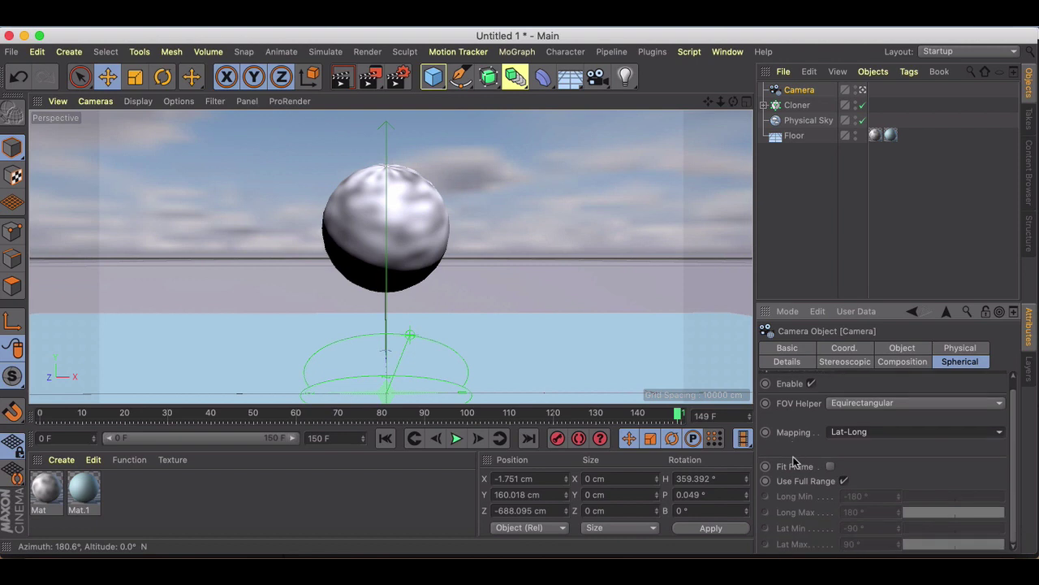
left_click(844, 481)
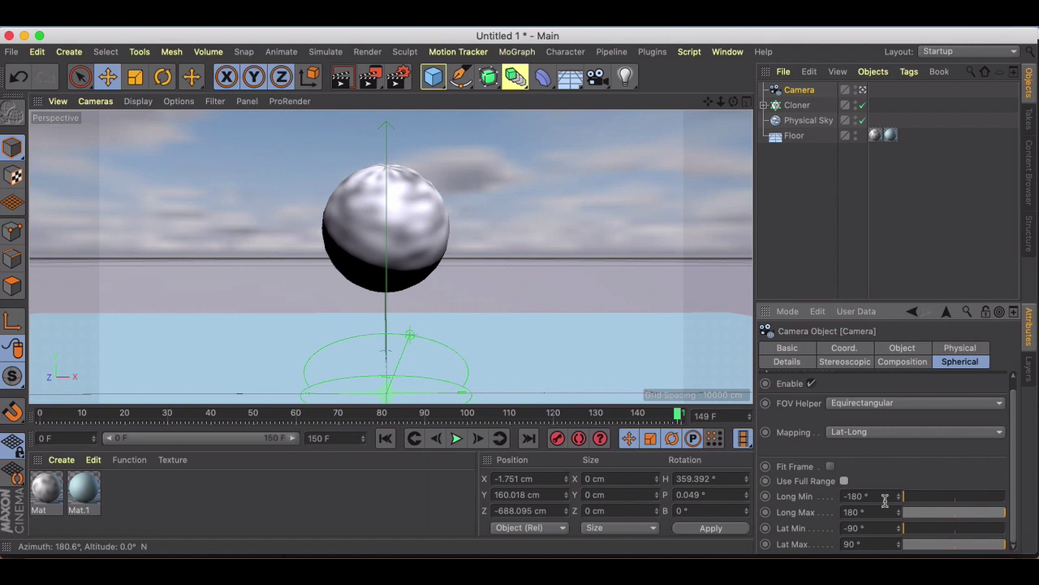
left_click(844, 481)
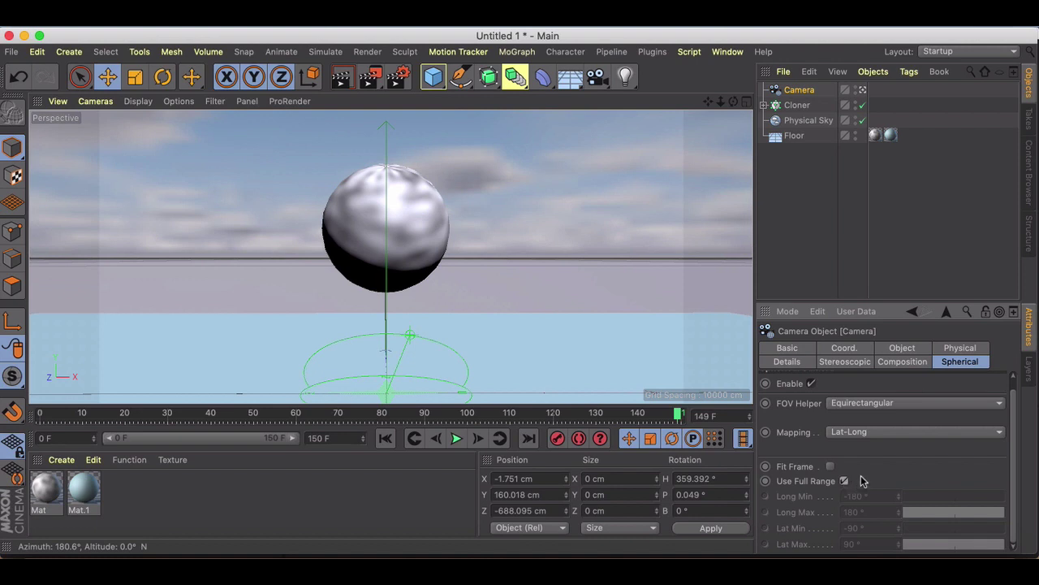
left_click(845, 362)
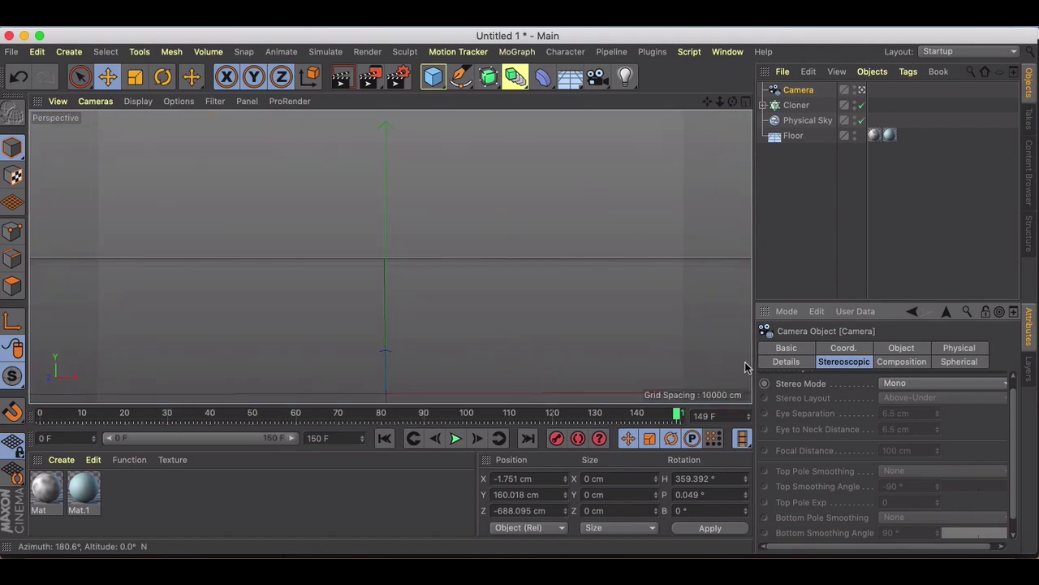
left_click_drag(756, 365, 725, 367)
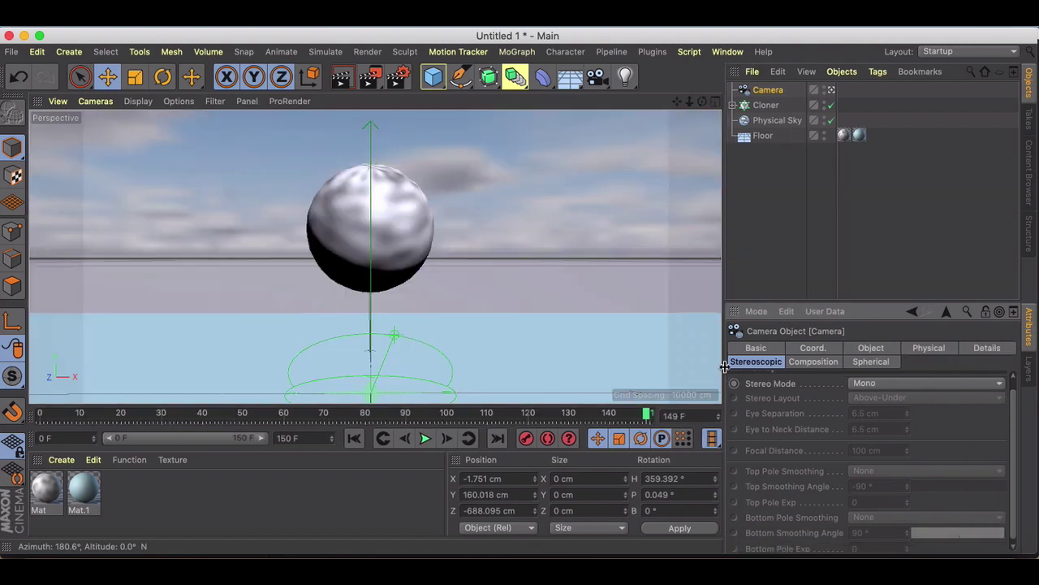
left_click(866, 383)
left_click(871, 413)
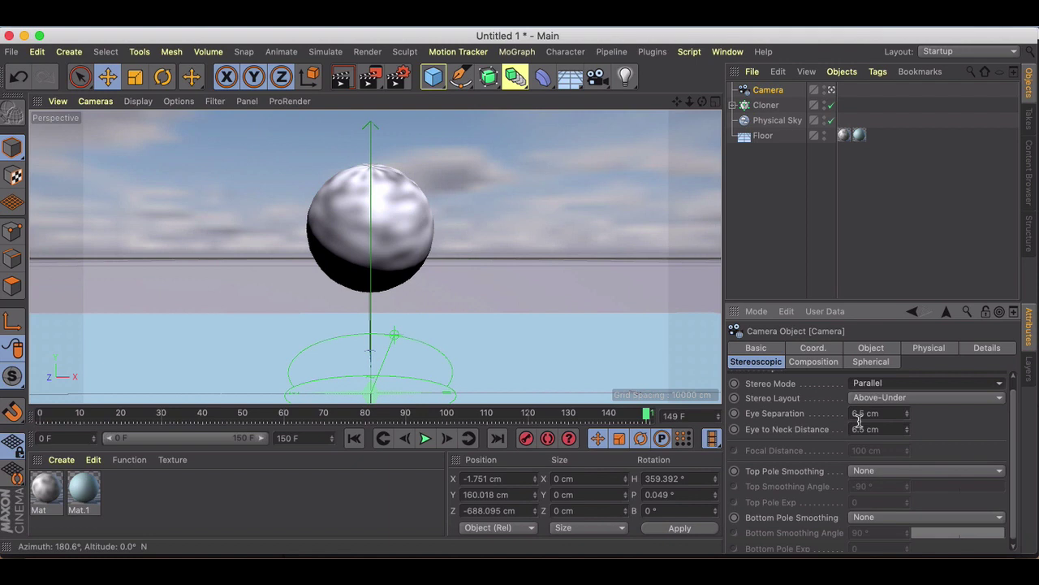
left_click(863, 384)
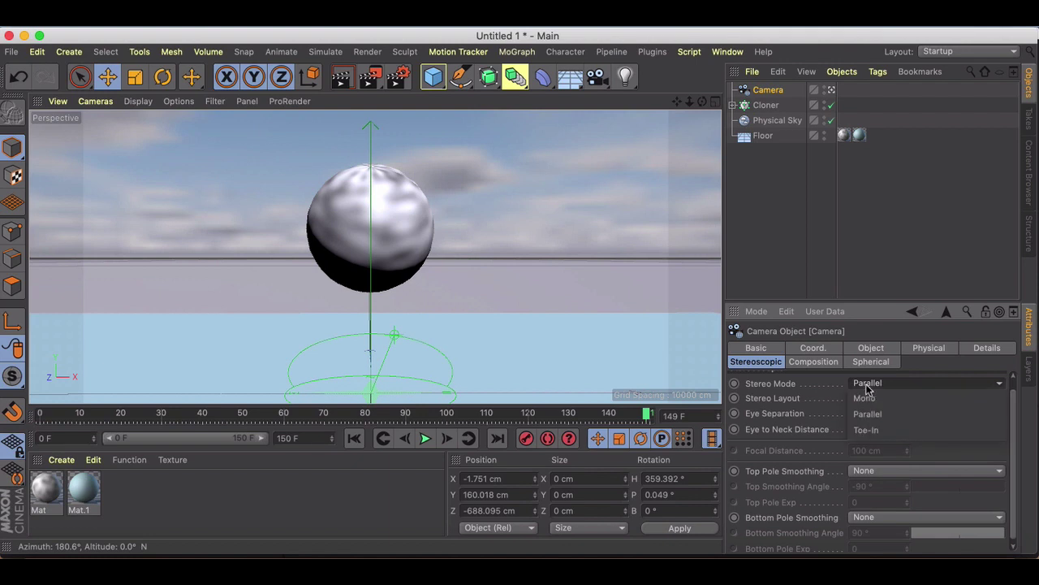
left_click(867, 398)
left_click_drag(722, 276, 760, 280)
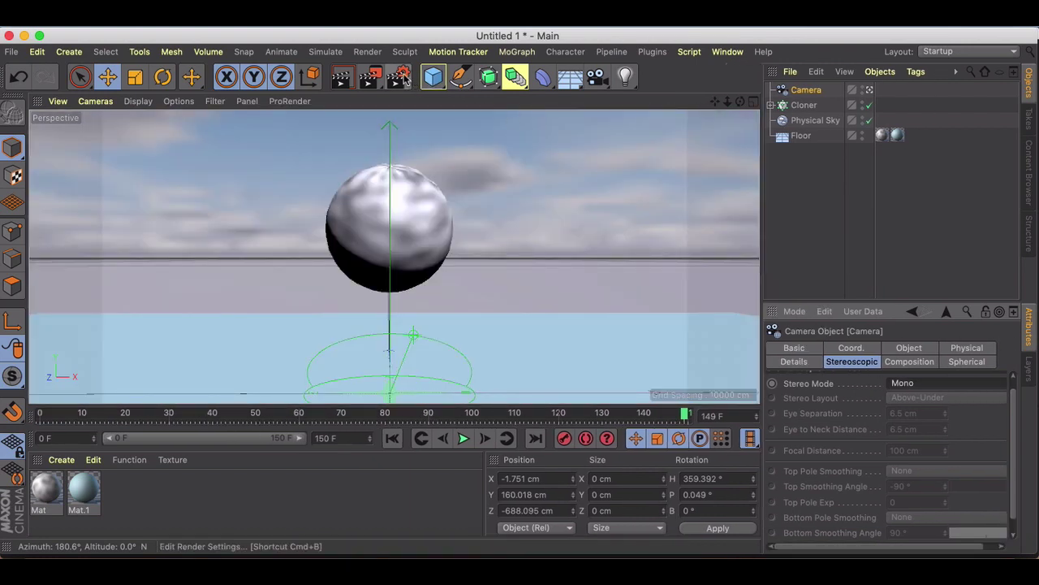
Step: Play the animation, stop at frame 124, and render that frame in the viewport
left_click(464, 438)
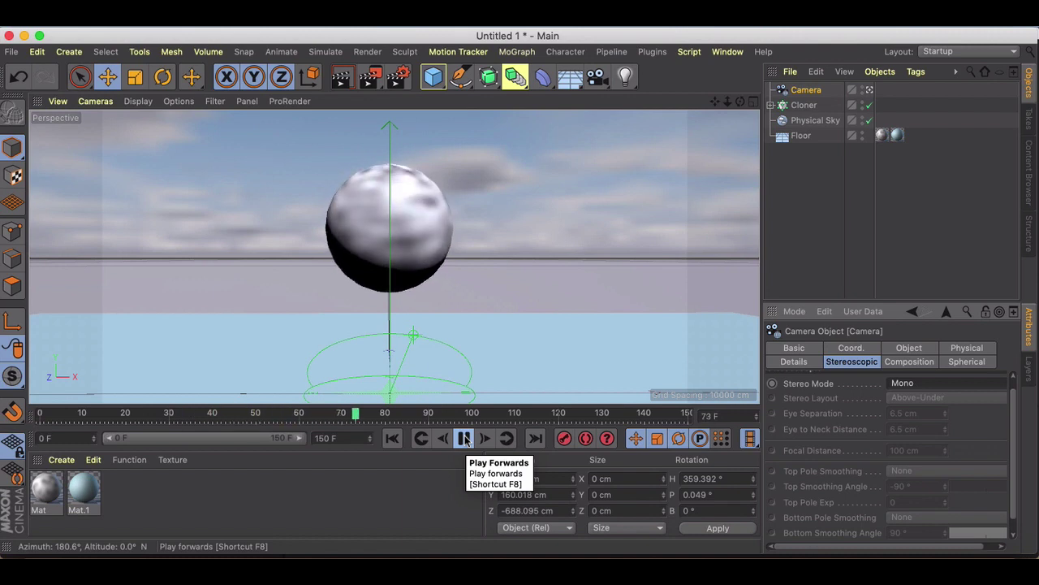
left_click(464, 439)
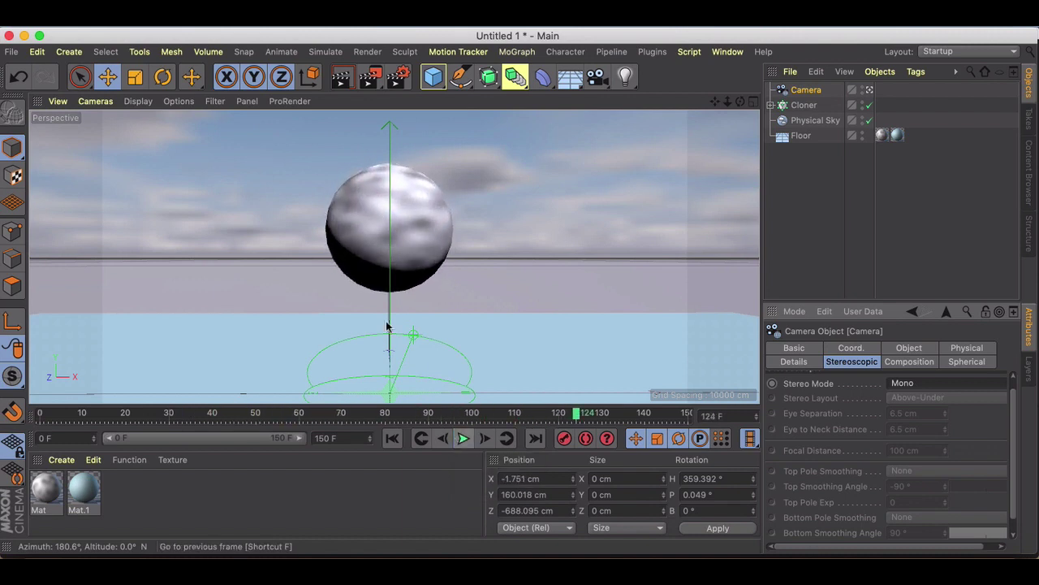
left_click(341, 76)
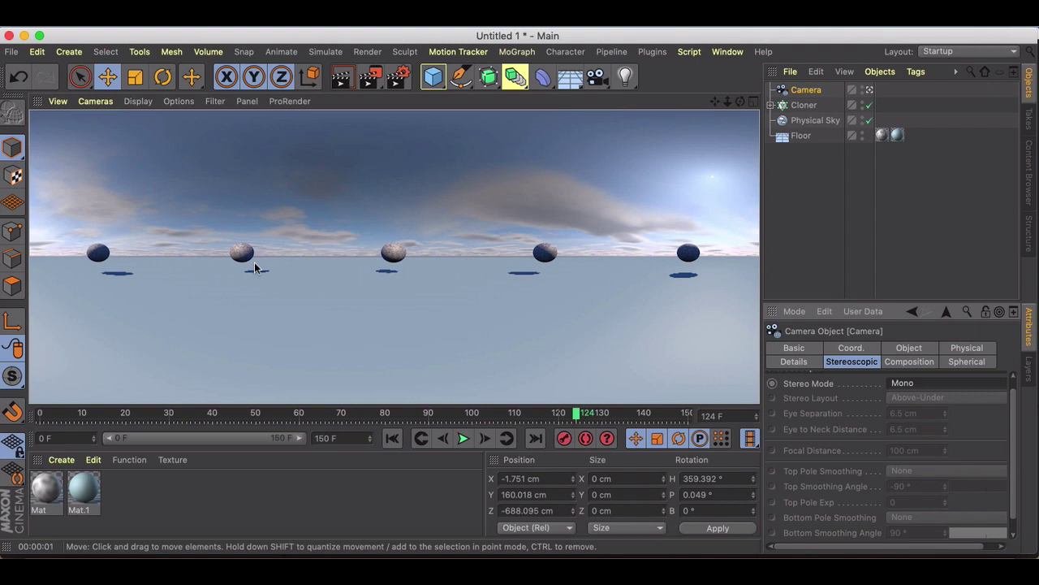
Step: In Render Settings, set the frame range to all frames and confirm JPG output saved to the Desktop
left_click(398, 76)
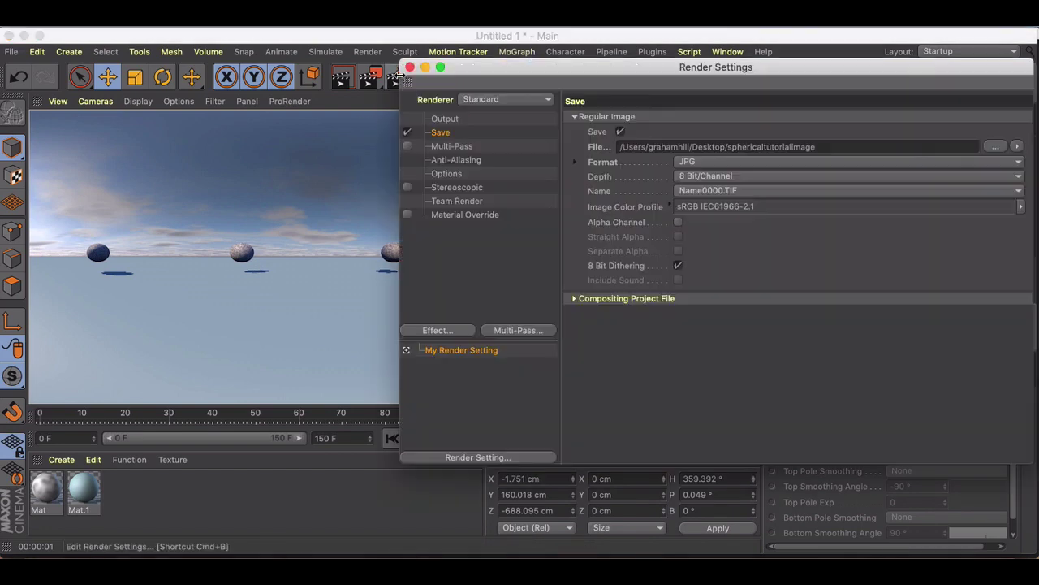
left_click(446, 118)
left_click_drag(484, 65, 245, 85)
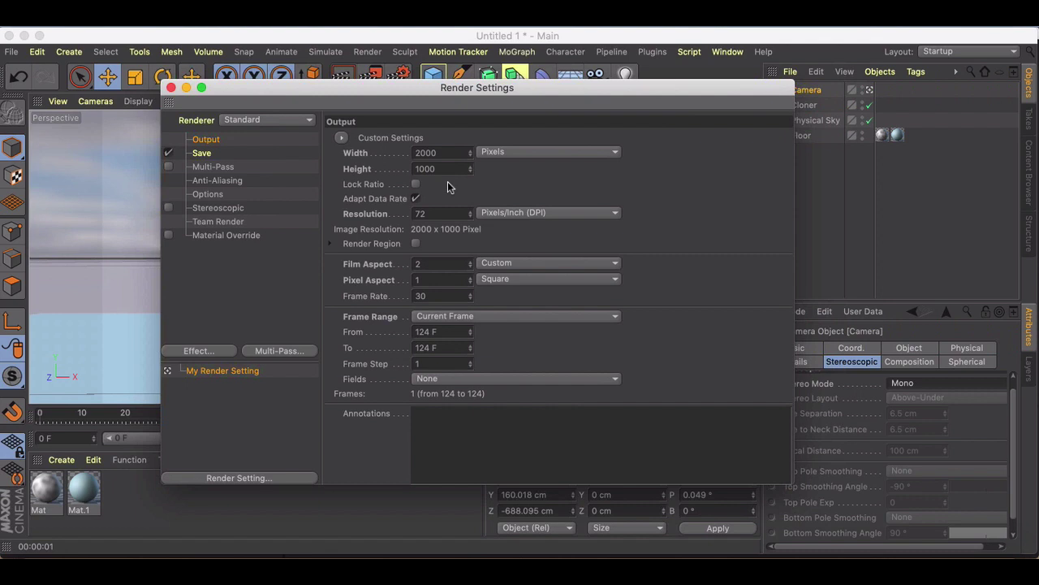
left_click(449, 320)
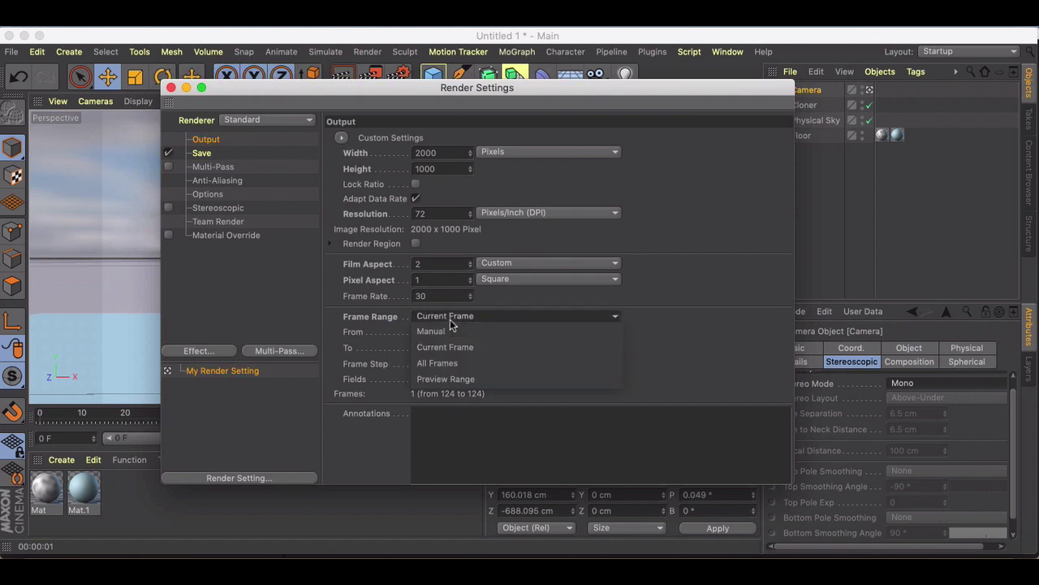
left_click(438, 363)
left_click(199, 153)
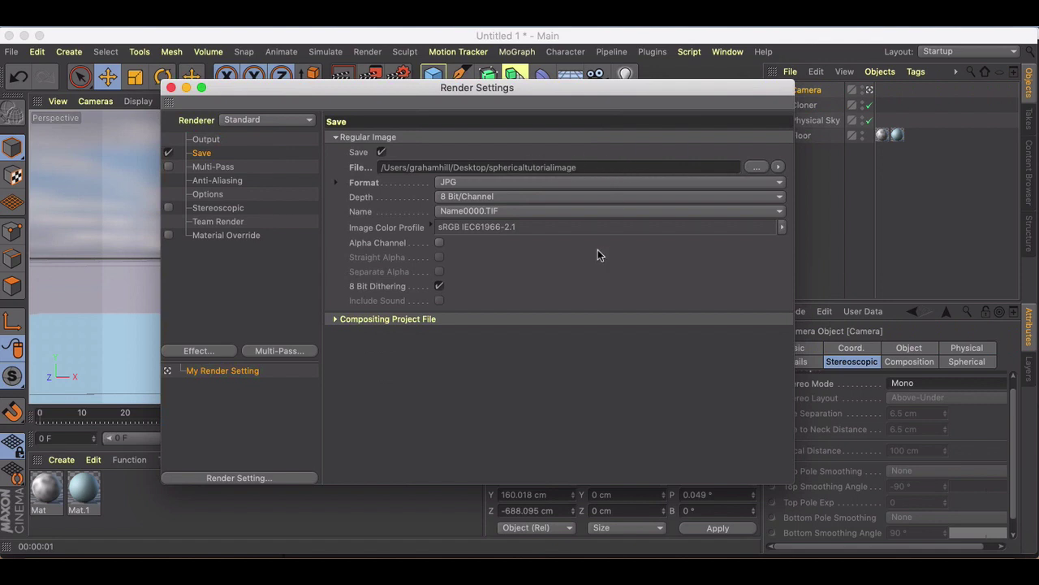
left_click(171, 88)
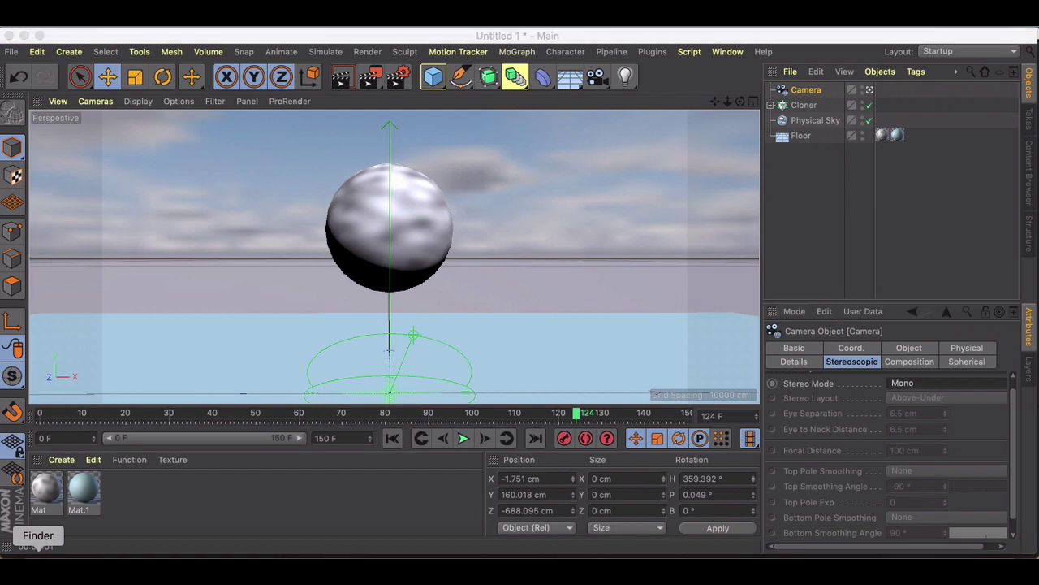
Step: Browse Desktop › Tutorials › SphericalTutorial in Finder to check the rendered sphericaltutorial JPG frames
left_click(38, 552)
left_click(280, 206)
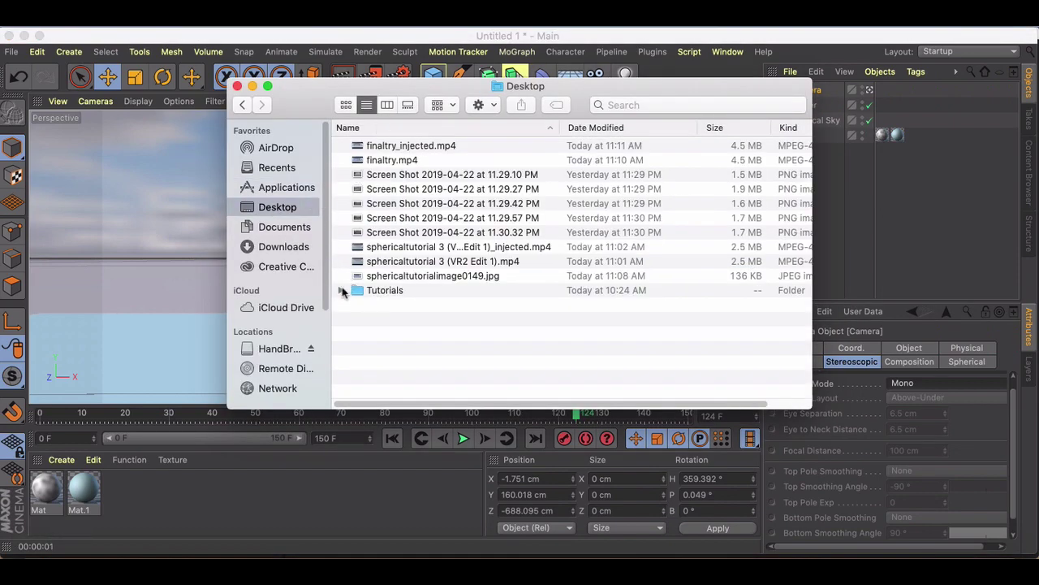
left_click(341, 290)
scroll(372, 325, "down", 1)
left_click(410, 336)
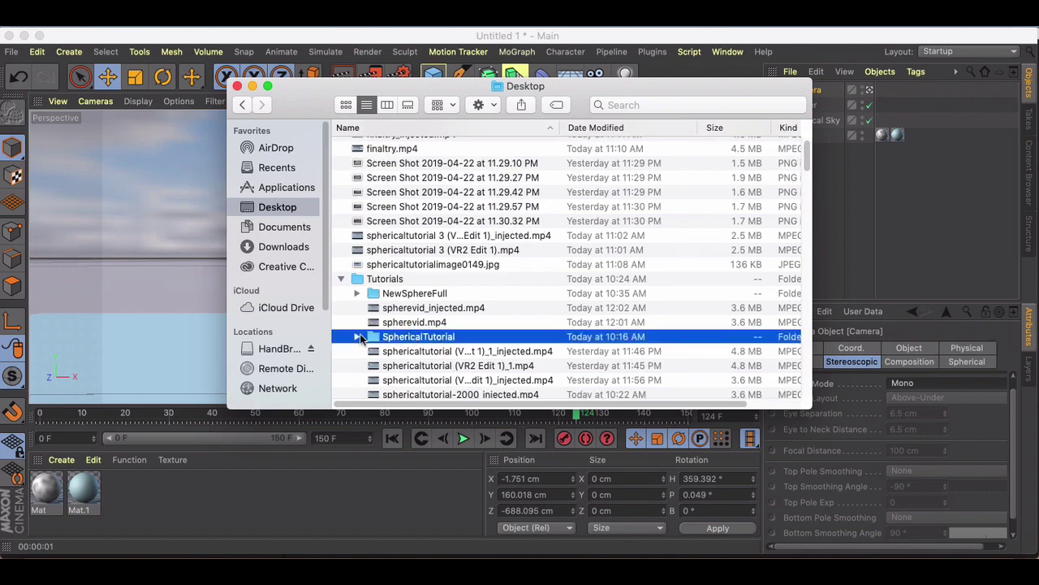
left_click(360, 338)
scroll(406, 337, "down", 5)
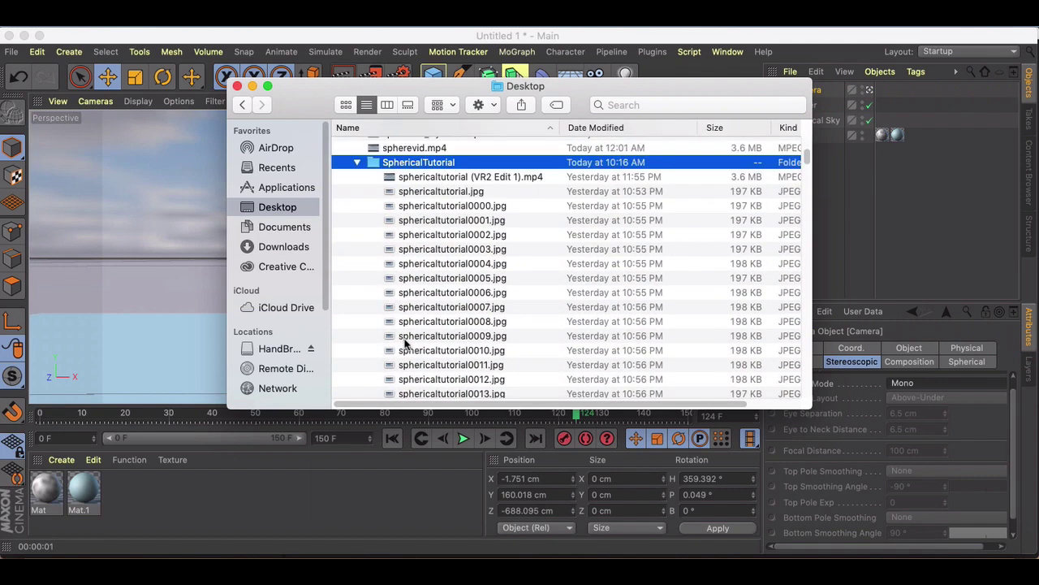
scroll(467, 238, "down", 5)
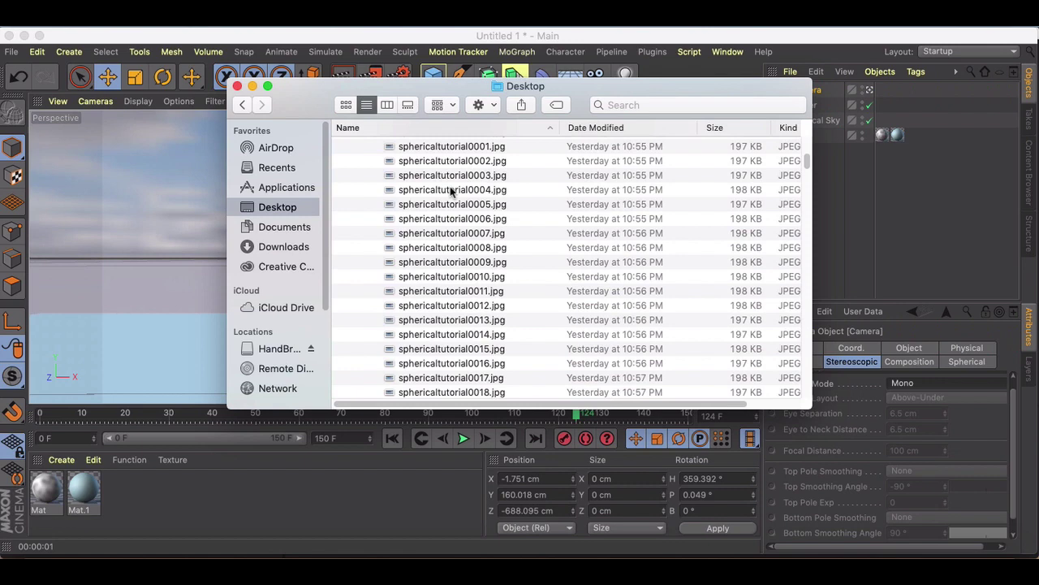
scroll(455, 284, "down", 8)
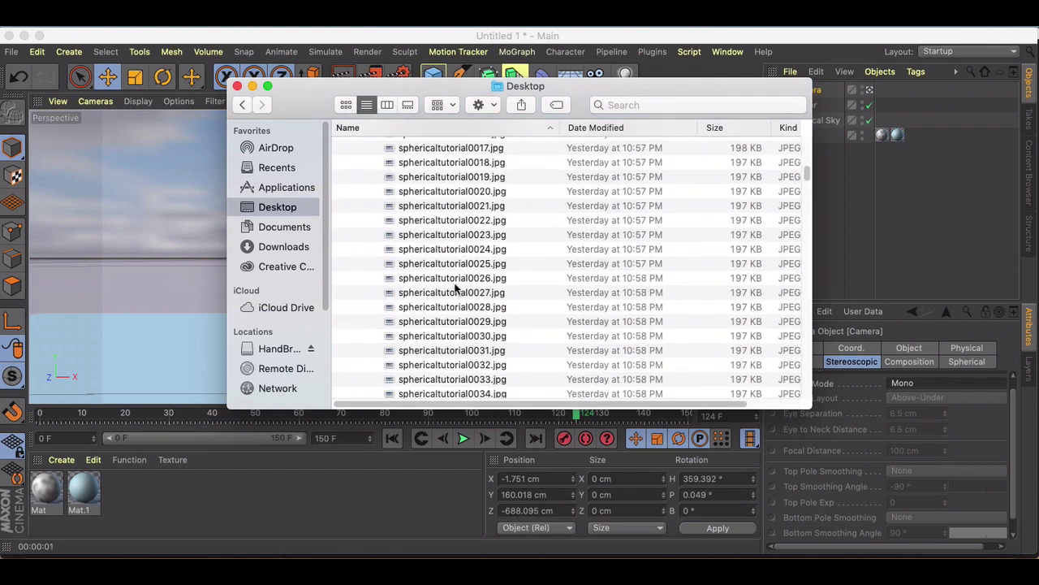
left_click(237, 86)
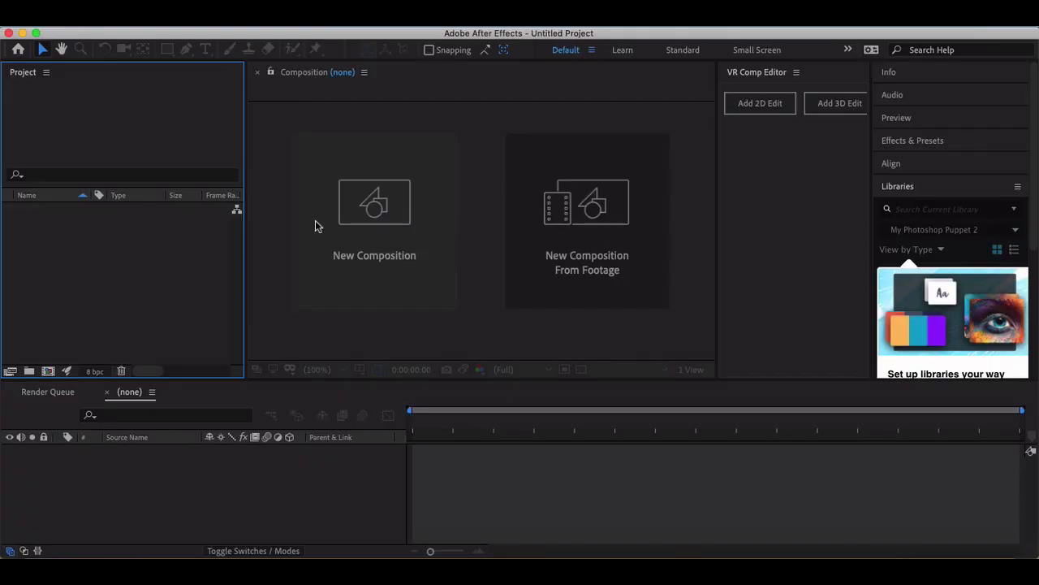
Step: Import sphericaltutorial0000.jpg as a JPEG sequence and make a sphericaltutorial composition from it
left_click(135, 29)
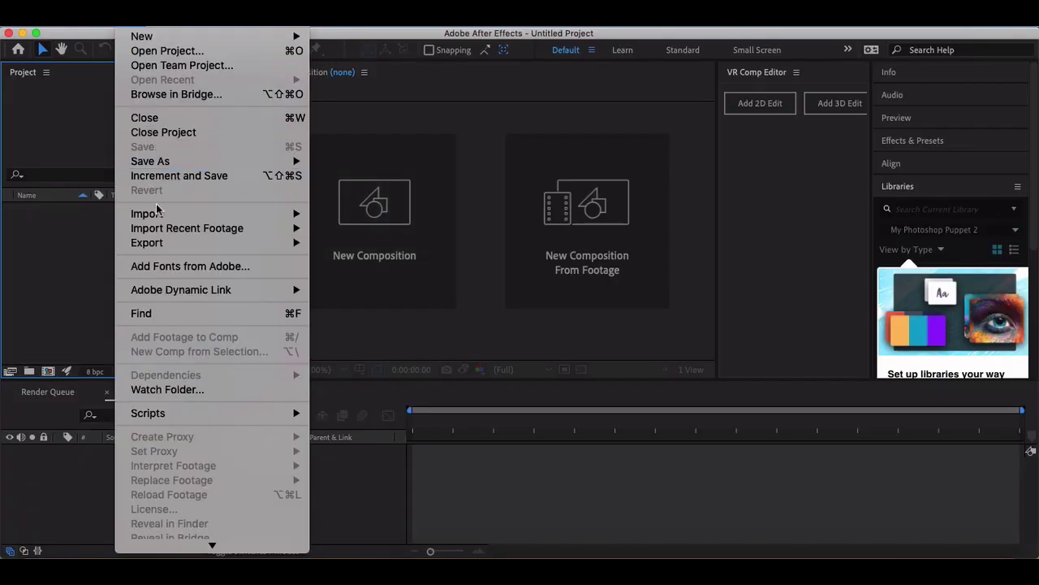
mouse_move(158, 214)
left_click(350, 215)
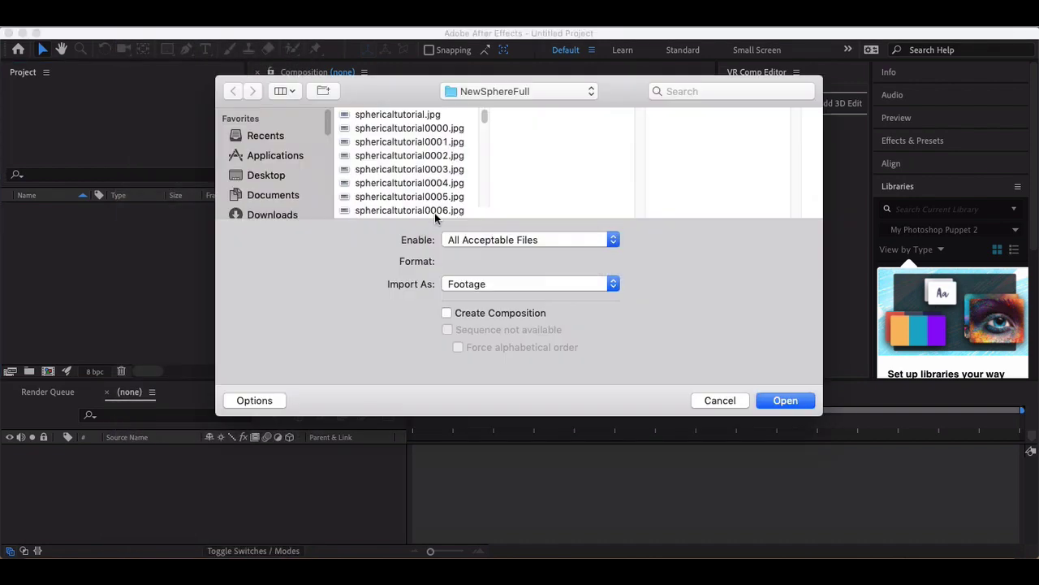
left_click(422, 128)
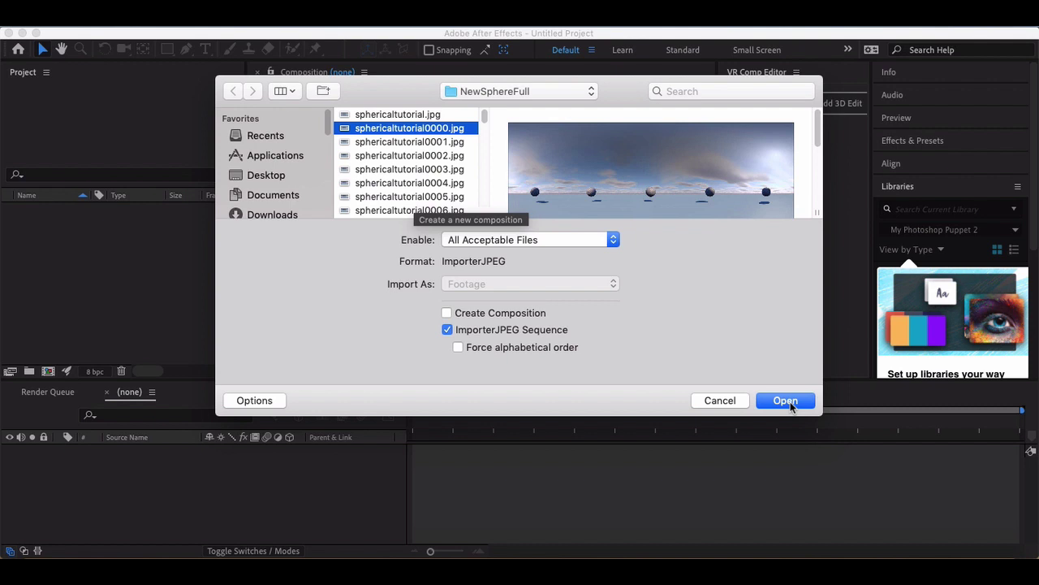
left_click(784, 400)
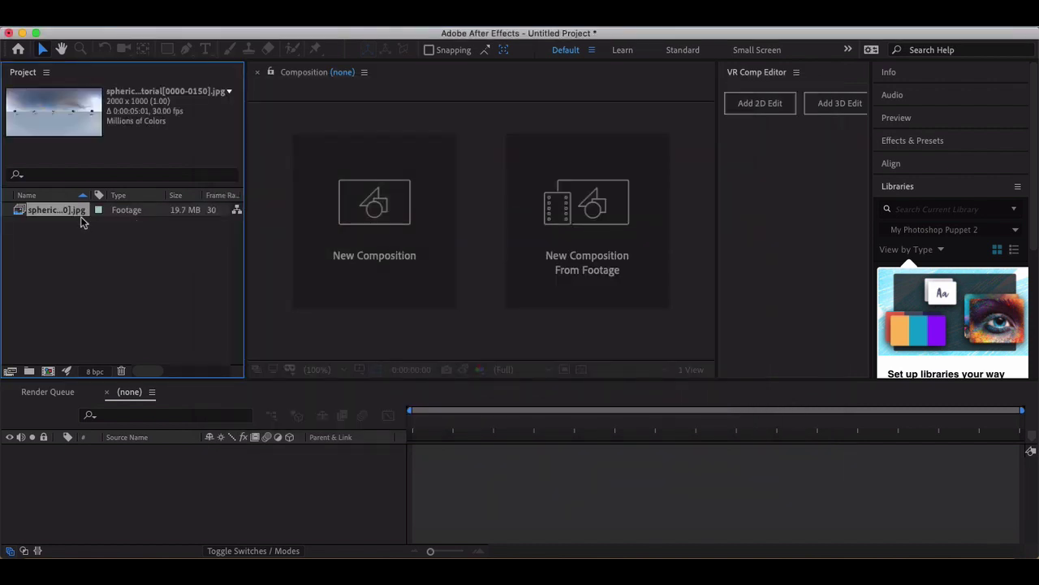
left_click_drag(35, 213, 48, 371)
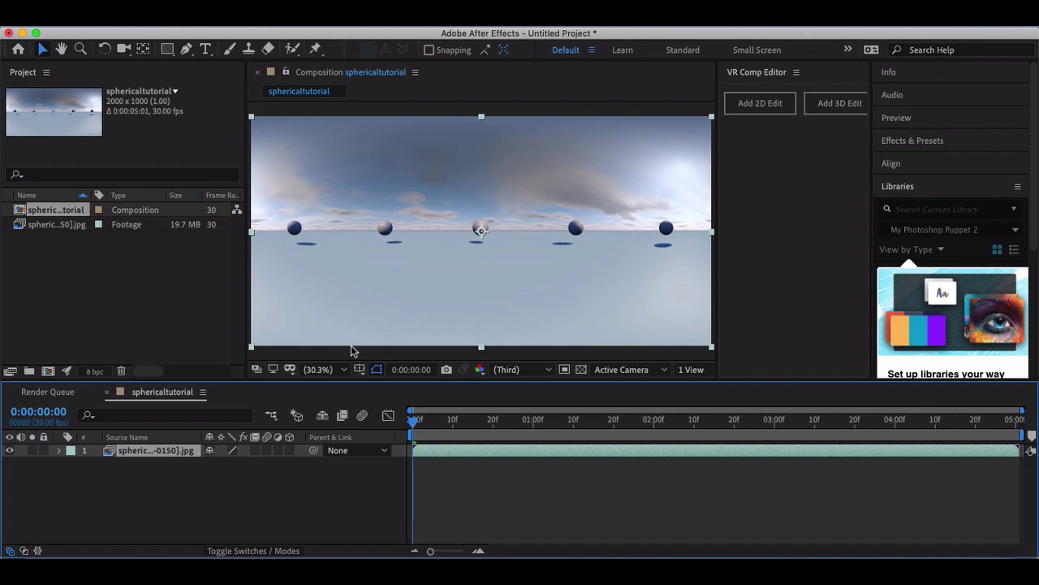
Step: Deselect the layer, confirm VR Comp Editor.jsx is ticked in the Window menu, then open Preferences
left_click(309, 497)
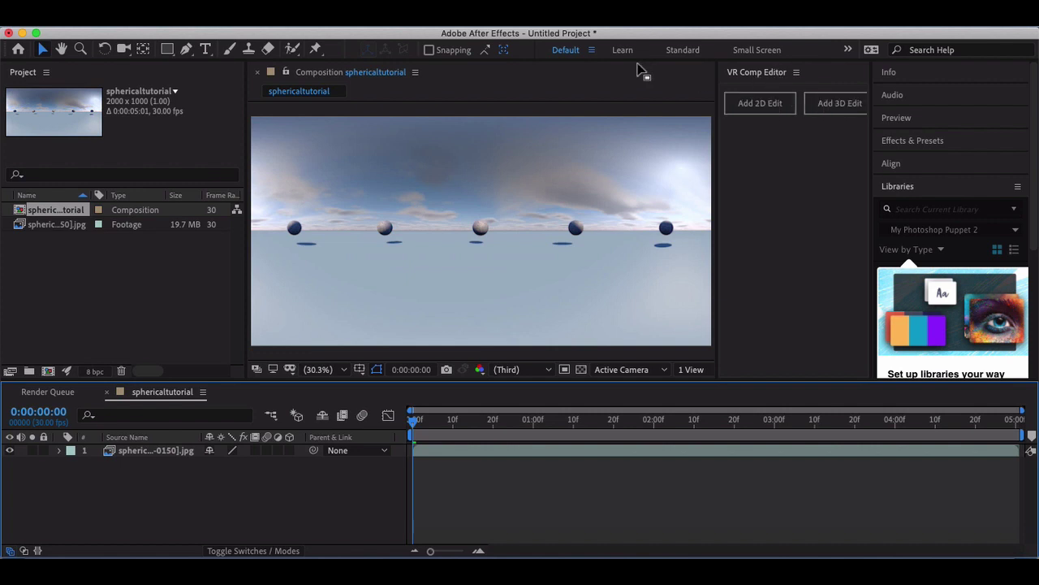
left_click(464, 15)
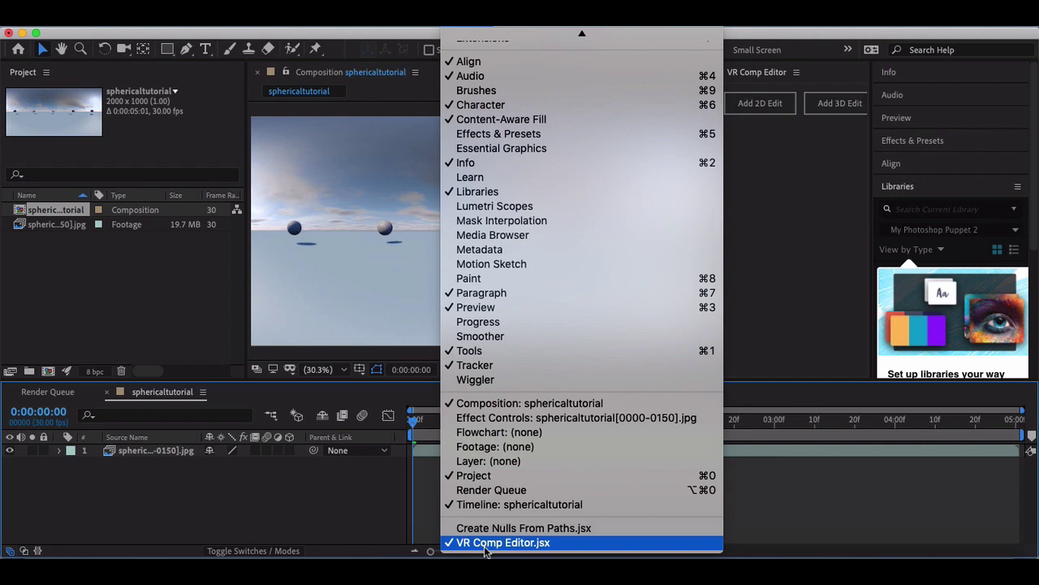
left_click(389, 511)
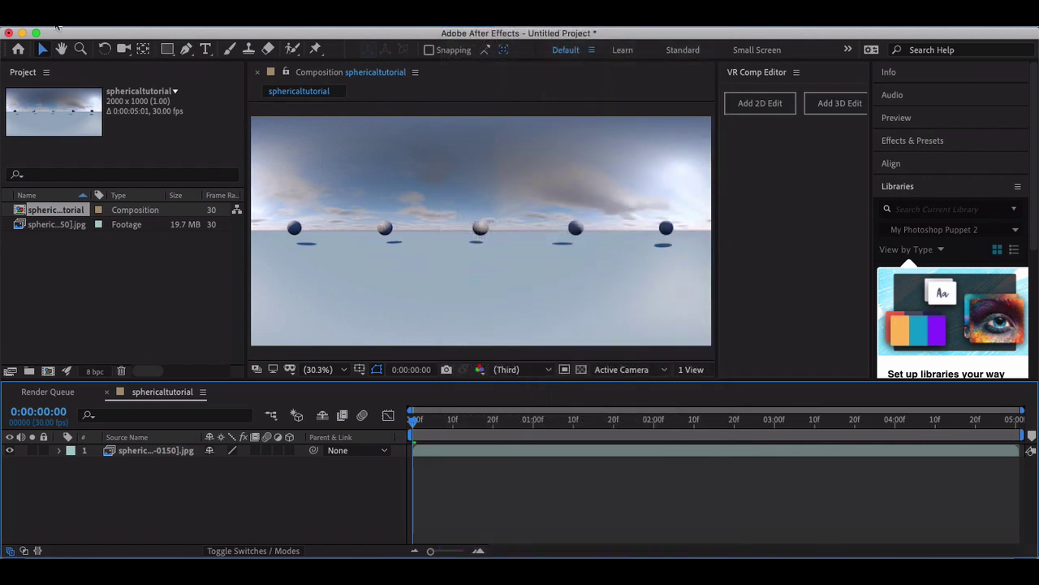
left_click(69, 24)
mouse_move(71, 61)
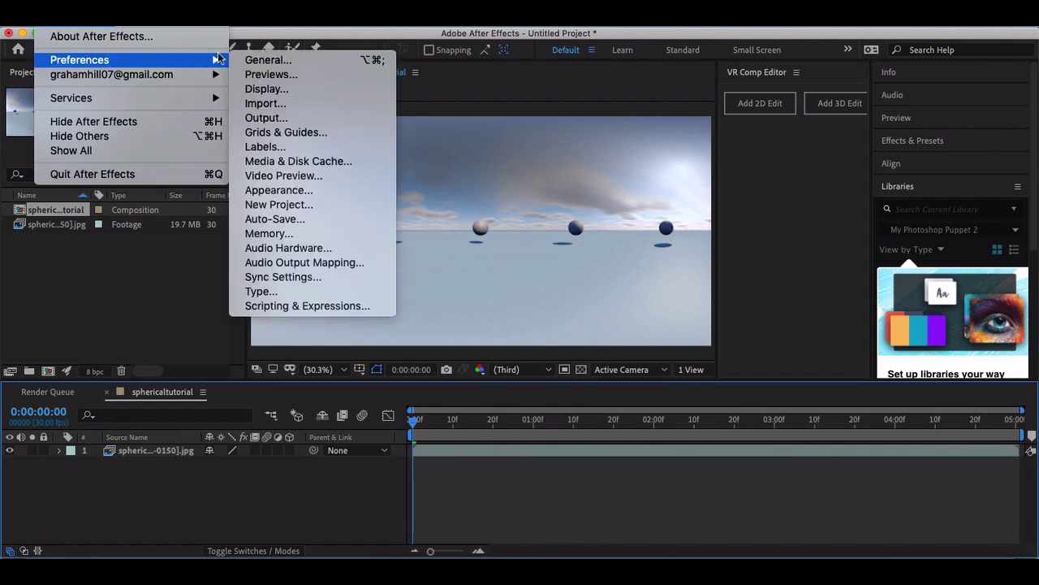
Step: Verify Allow Scripts to Write Files and Access Network under Scripting & Expressions, then close Preferences
left_click(260, 60)
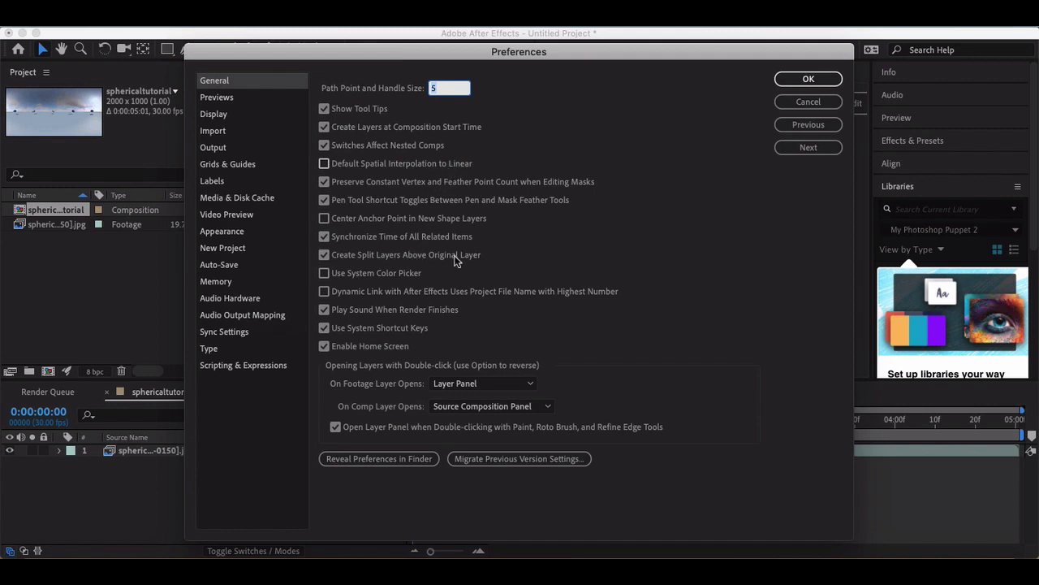
left_click(224, 331)
key("Down")
key("Down")
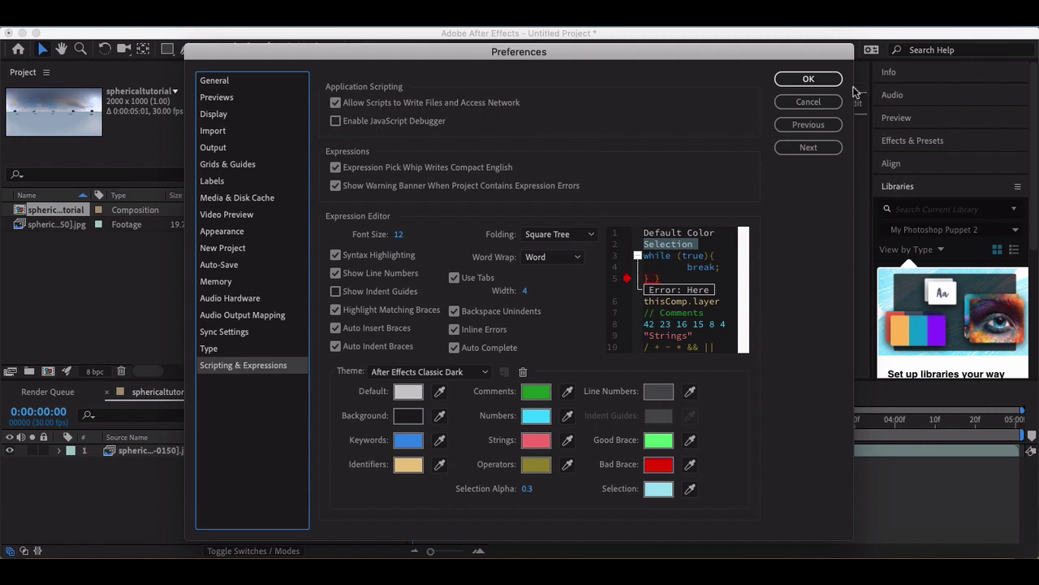
left_click(809, 79)
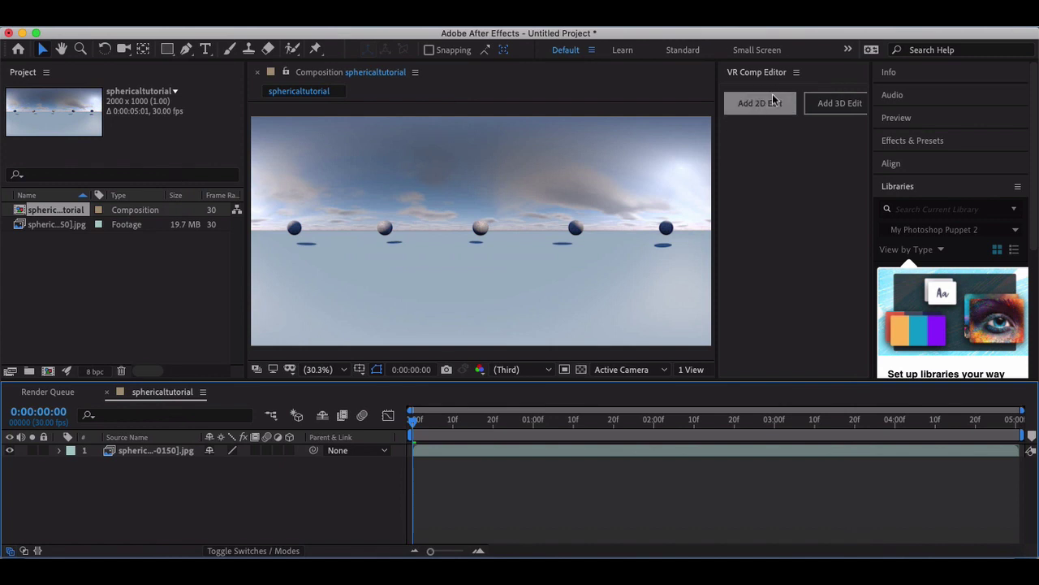
Step: Add a 3D VR edit of sphericaltutorial with Use 2-node camera unchecked
left_click(829, 109)
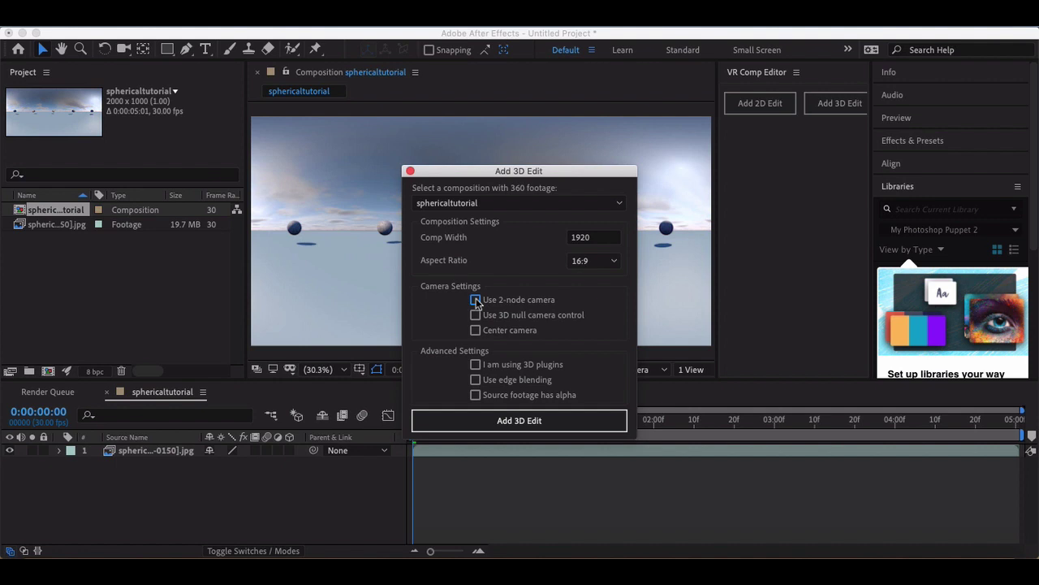
left_click(476, 300)
left_click(495, 420)
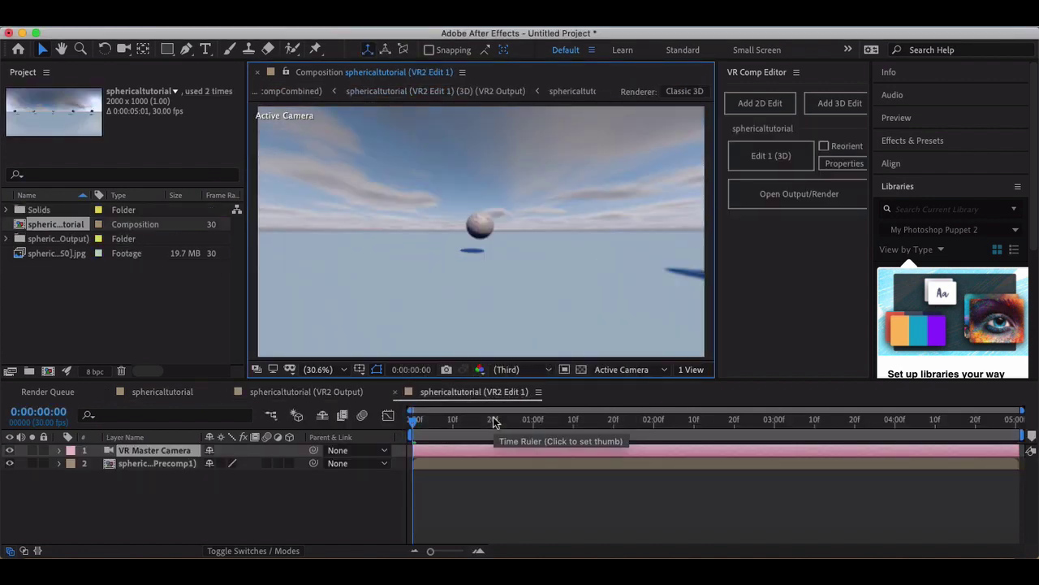
Step: Orbit the VR Master Camera with the Unified Camera tool (C) to frame a sphere, then enable Reorient
left_click(469, 493)
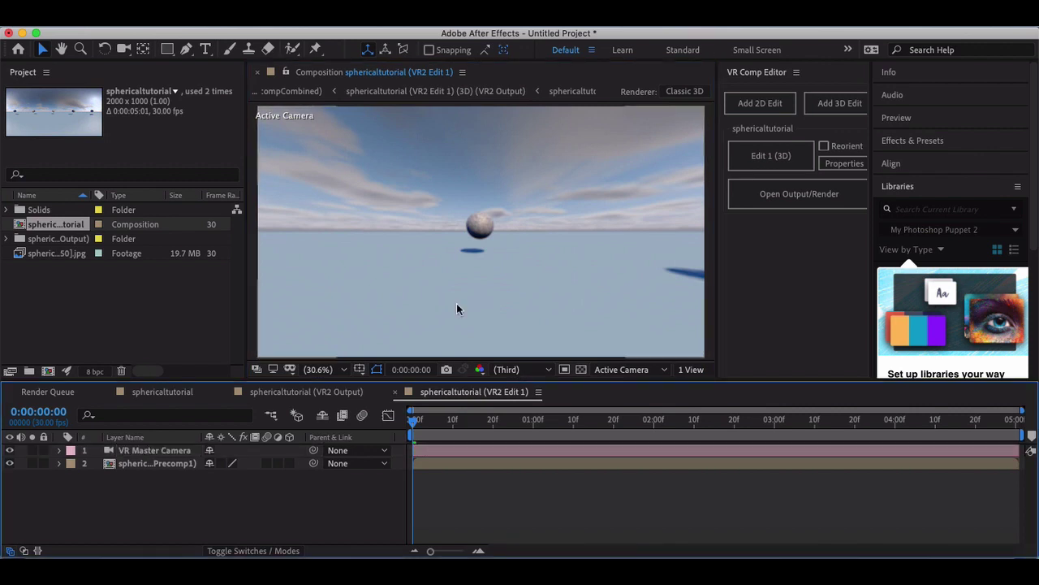
key("c")
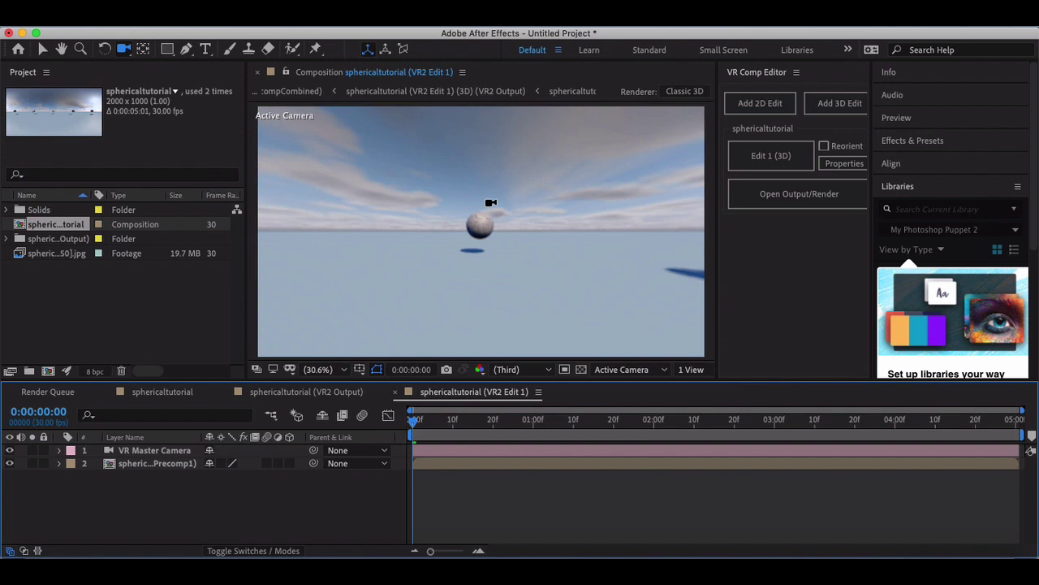
left_click_drag(490, 211, 437, 228)
left_click_drag(550, 227, 506, 214)
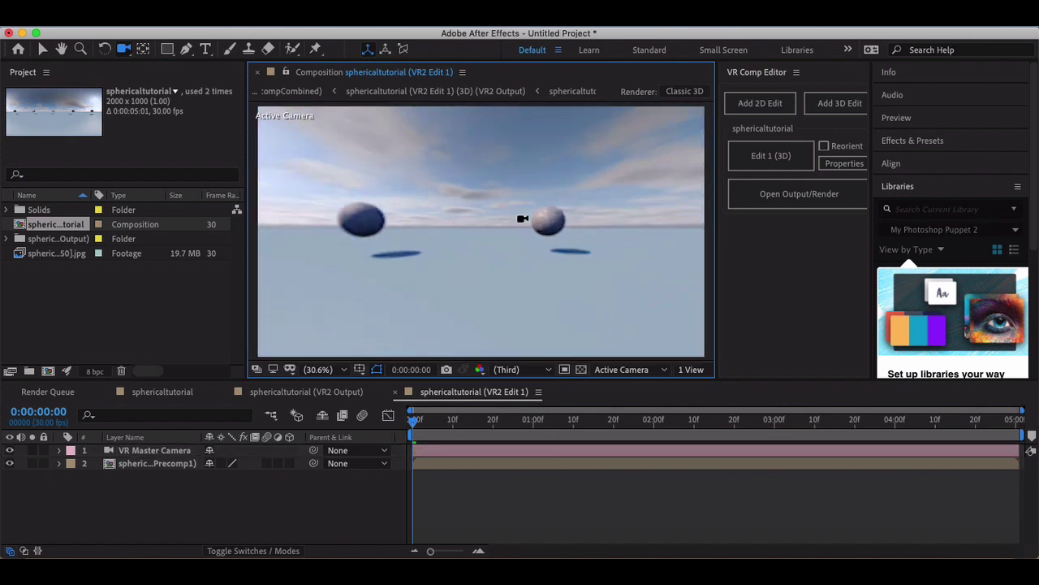
left_click_drag(526, 215, 467, 235)
left_click(307, 510)
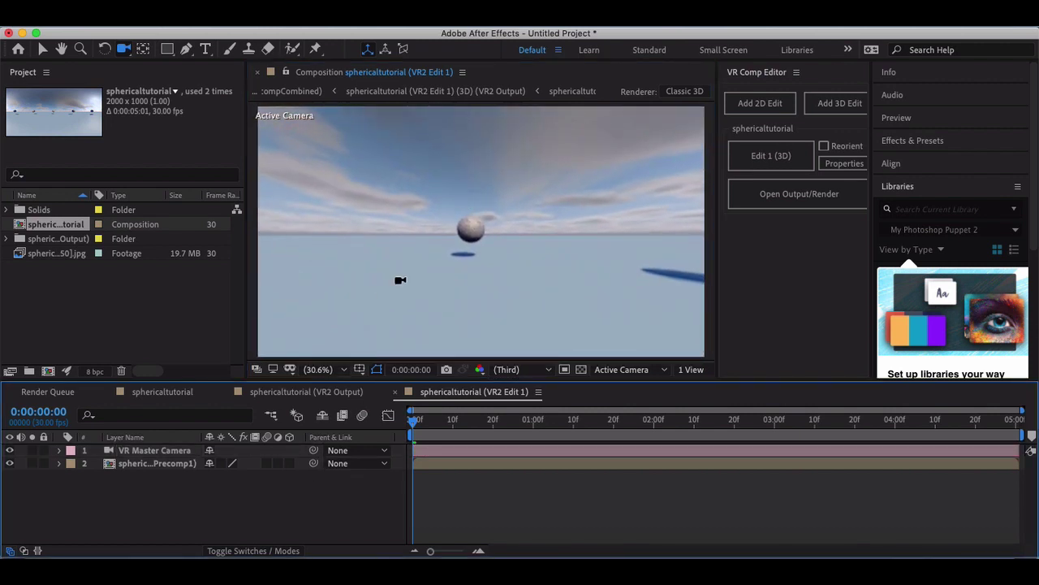
left_click(825, 148)
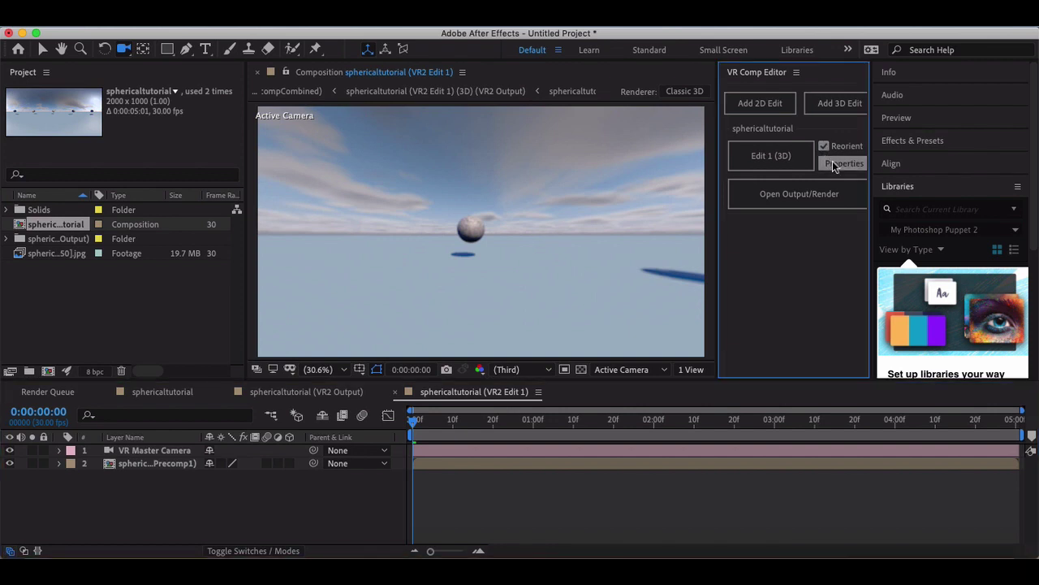
Step: Save the 3D edit's properties and open the VR2 Output equirectangular comp
left_click(834, 165)
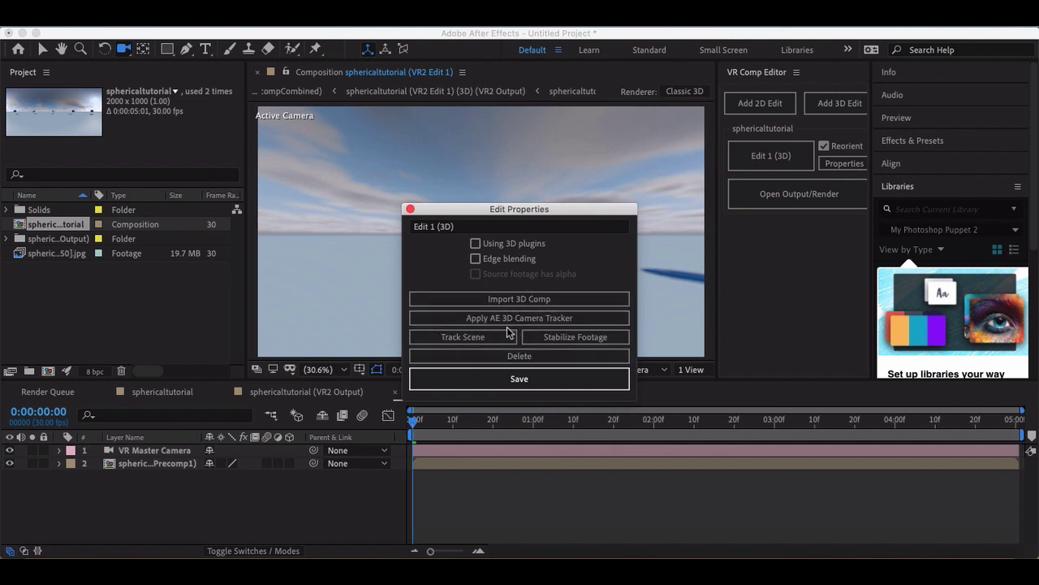
left_click(410, 210)
left_click(782, 195)
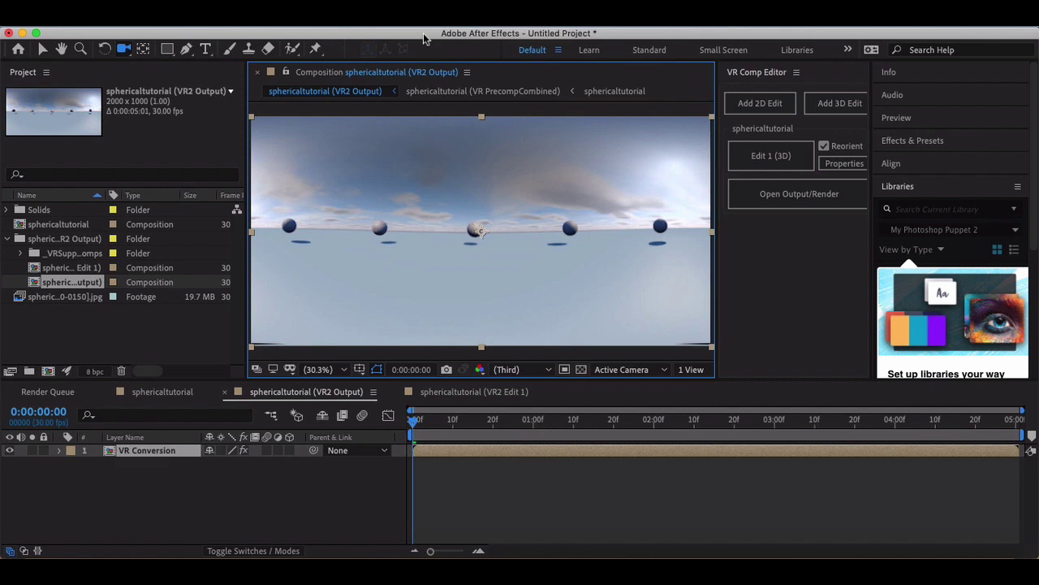
Step: Add the VR2 Output comp to the Adobe Media Encoder queue
left_click(130, 4)
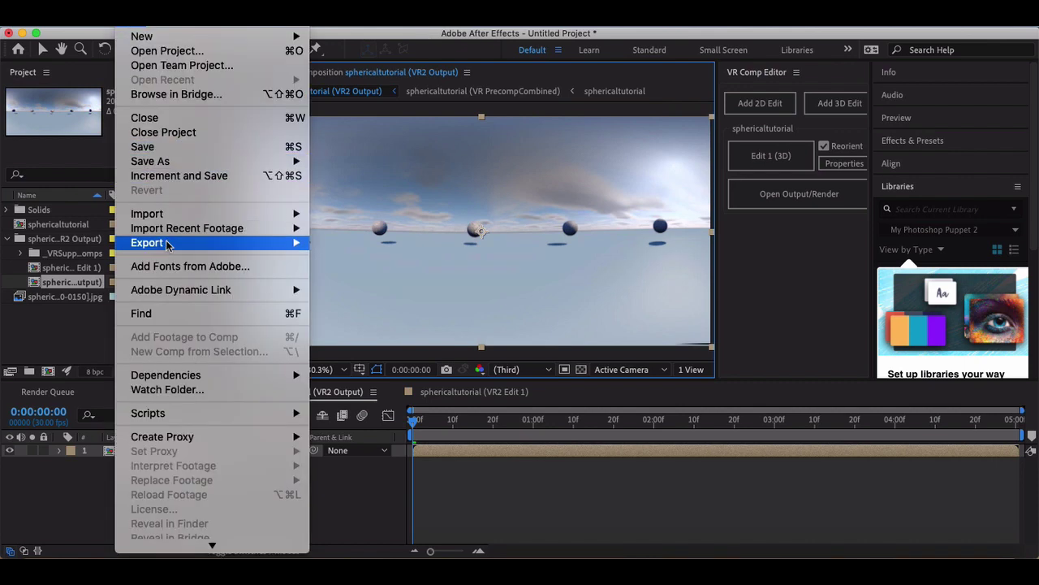
mouse_move(170, 243)
left_click(363, 242)
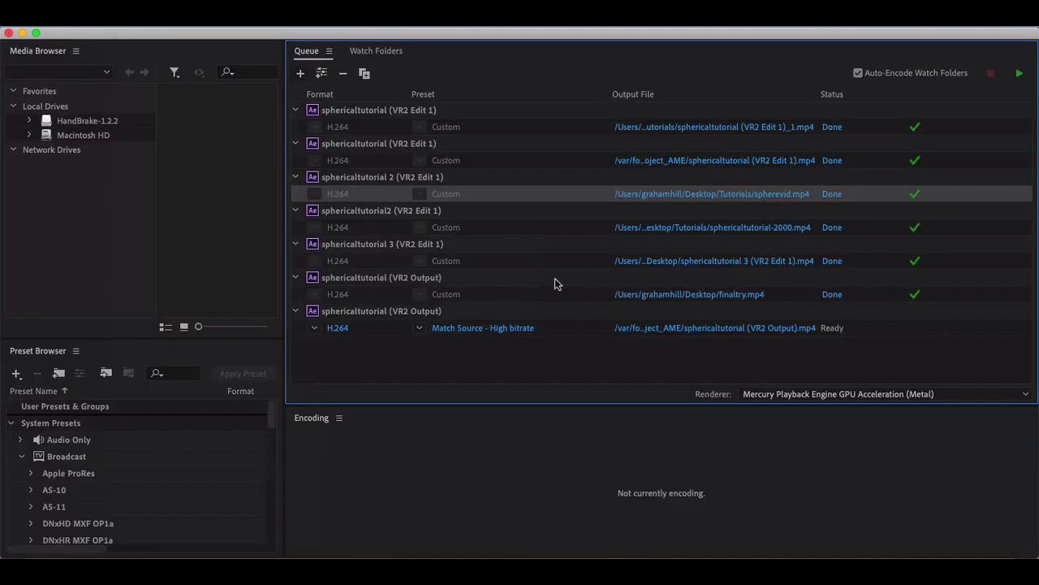
Step: Tick Video Is VR in the export settings of the sphericaltutorial (VR2 Output) item
left_click(475, 328)
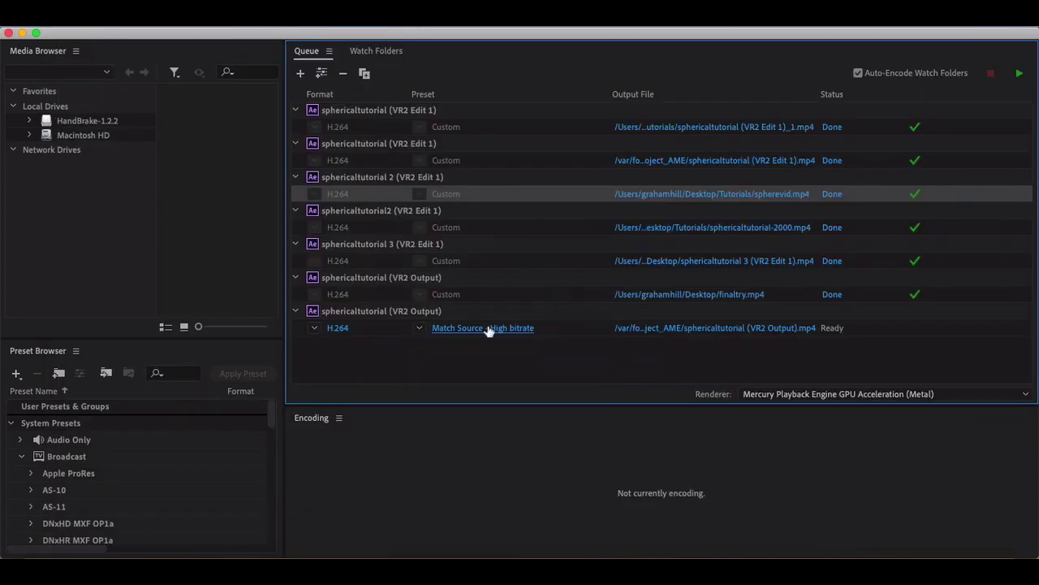
mouse_move(491, 334)
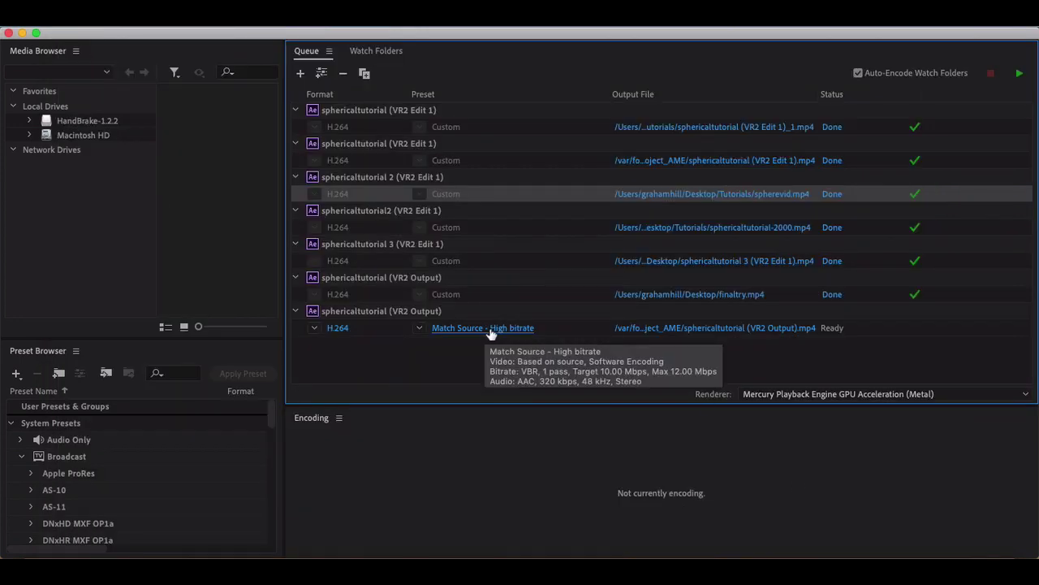
left_click(491, 329)
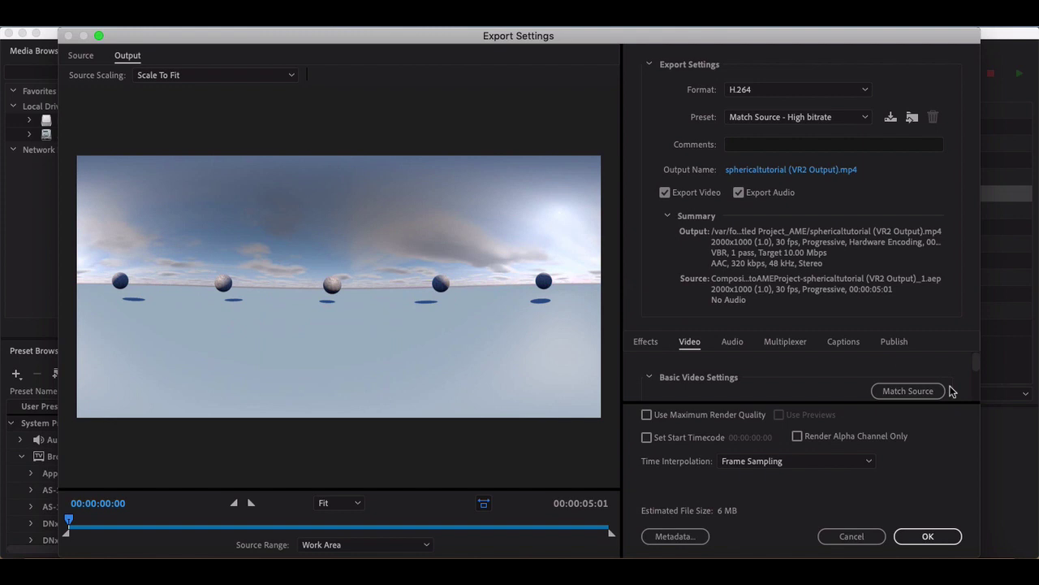
scroll(952, 391, "down", 5)
scroll(952, 390, "down", 2)
left_click(655, 382)
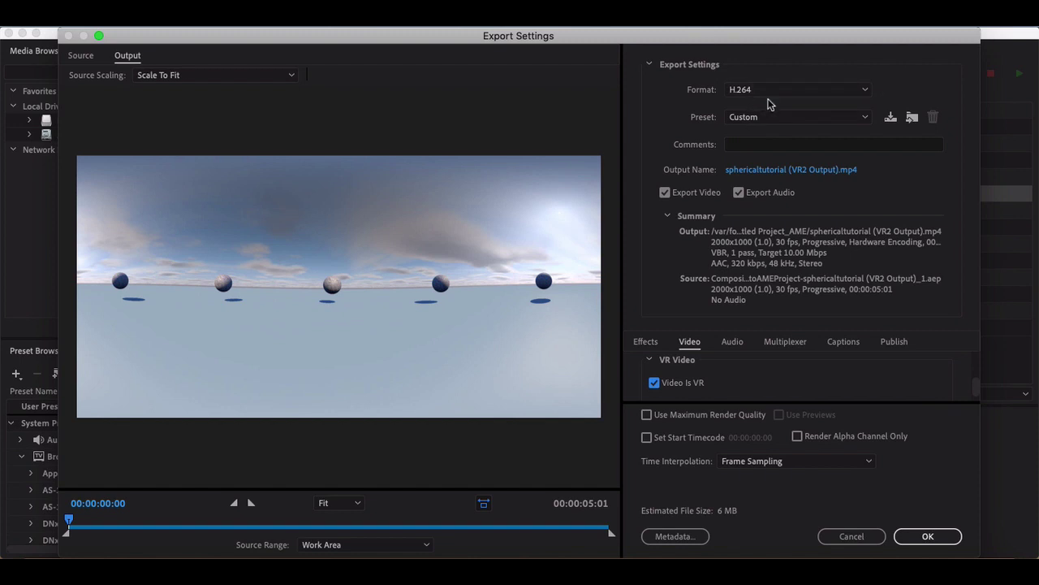
left_click(930, 537)
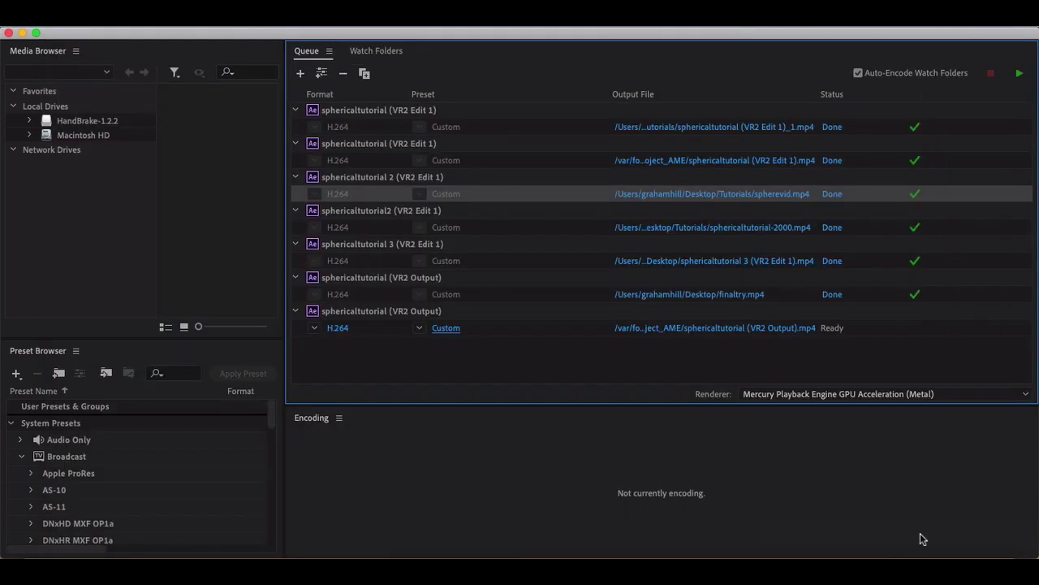
Step: Set the output location to the Desktop and encode the queued item
left_click(668, 329)
left_click(266, 229)
left_click(800, 413)
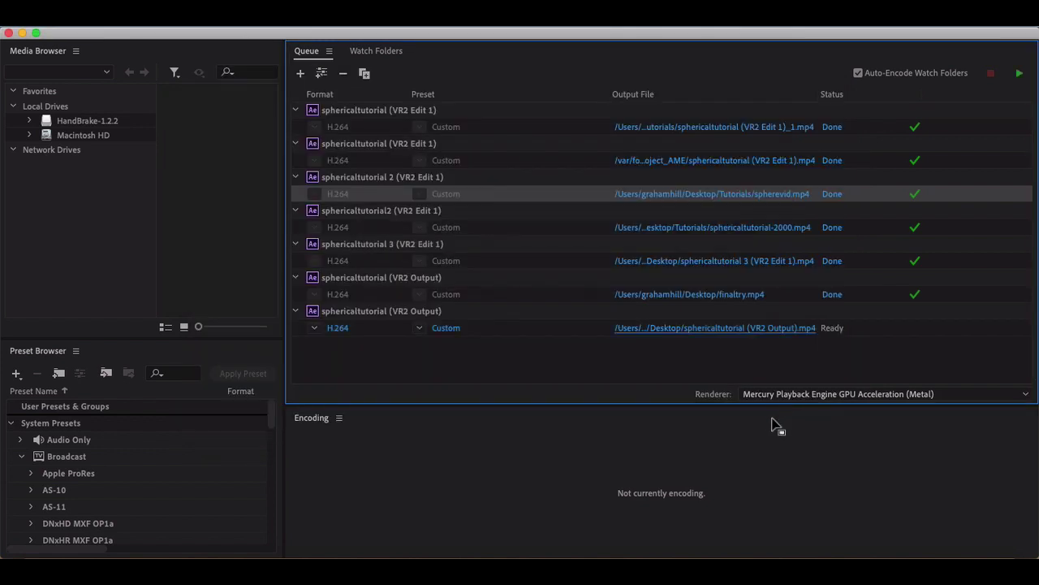
left_click(1019, 77)
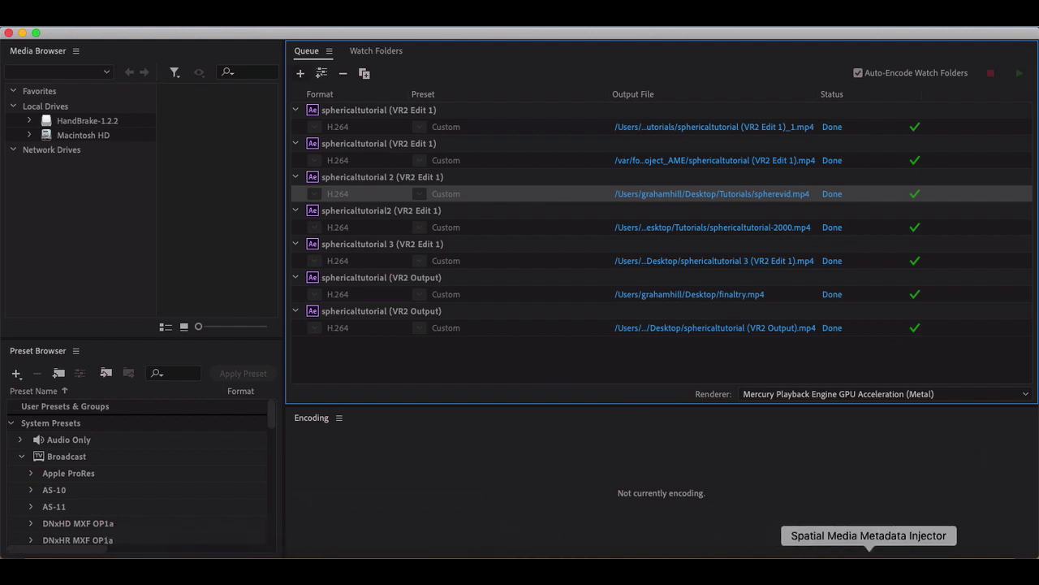
left_click(868, 568)
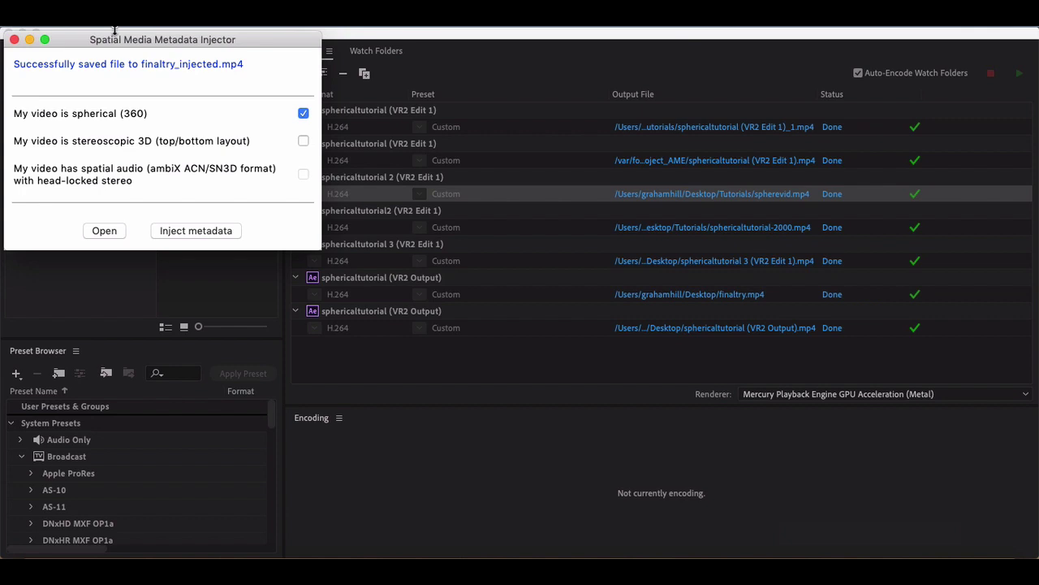
Step: Move the injector aside and view the injector help article in Chrome
left_click_drag(124, 44, 297, 181)
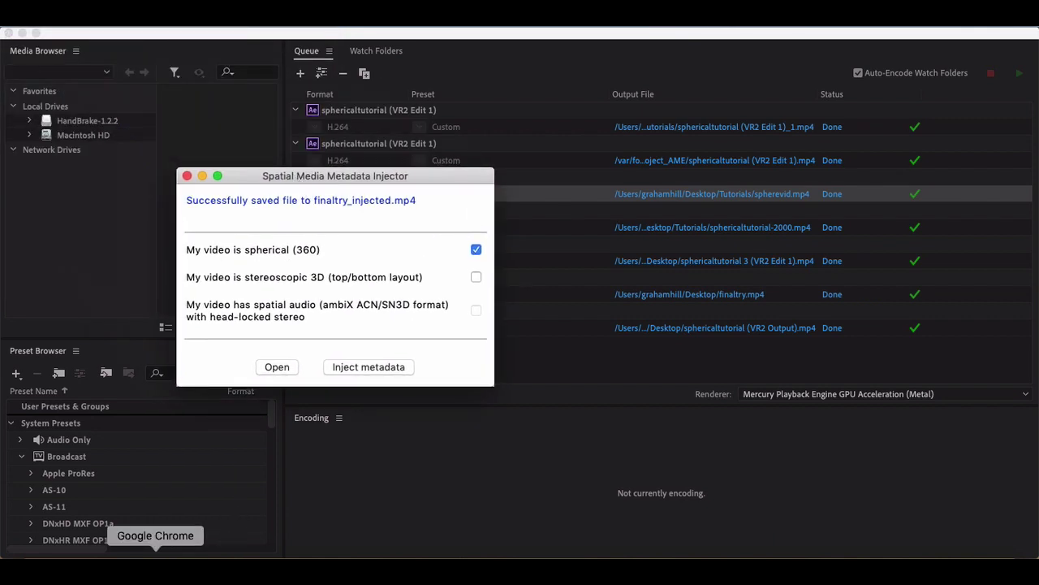
left_click(155, 569)
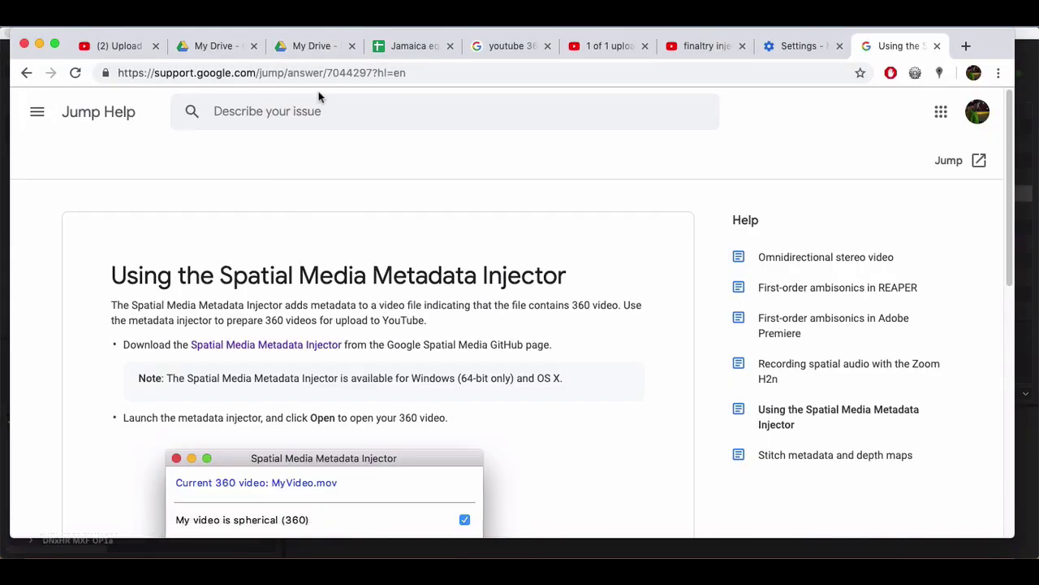
scroll(487, 268, "down", 1)
scroll(532, 317, "up", 1)
scroll(529, 300, "down", 2)
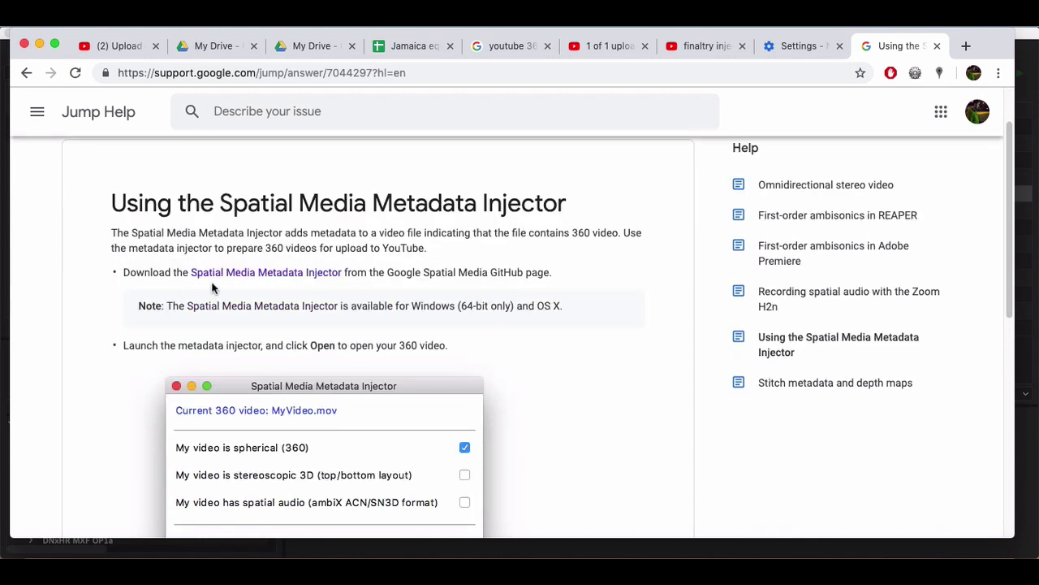
Step: Follow the link to the Spatial Media Metadata Injector v2.1 GitHub release page
left_click(233, 278)
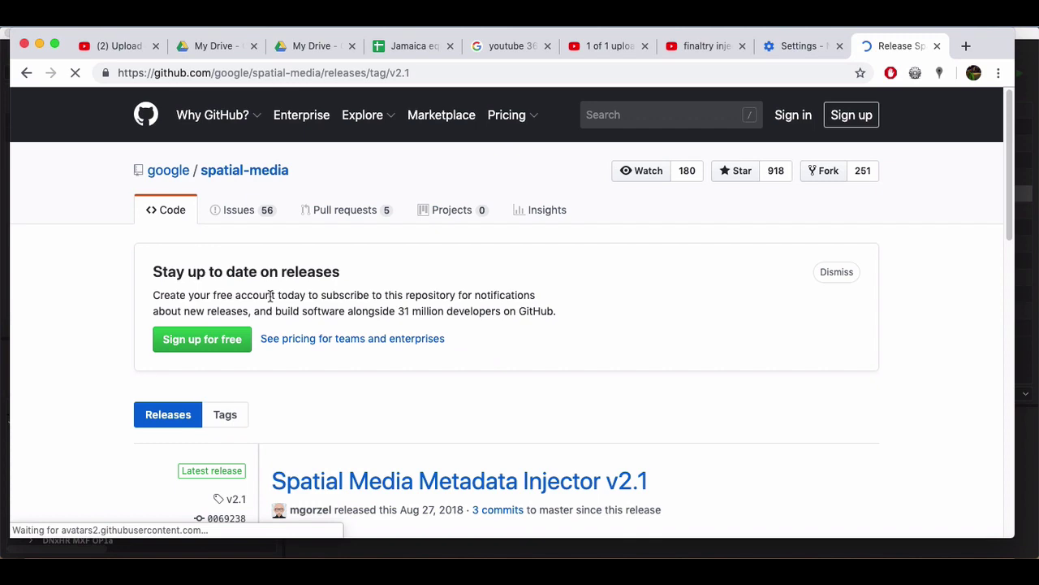
scroll(591, 415, "down", 10)
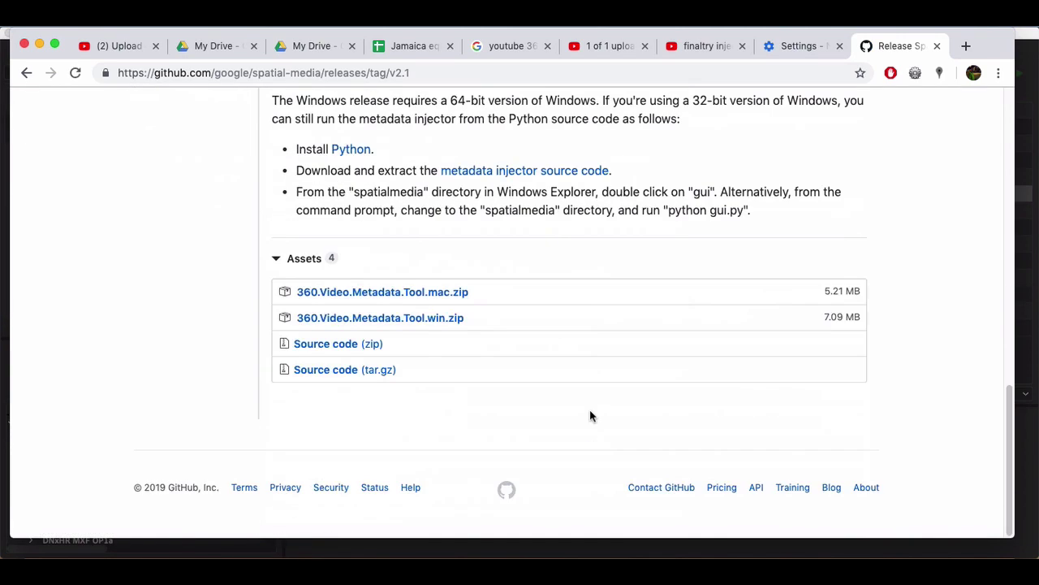
scroll(438, 290, "up", 15)
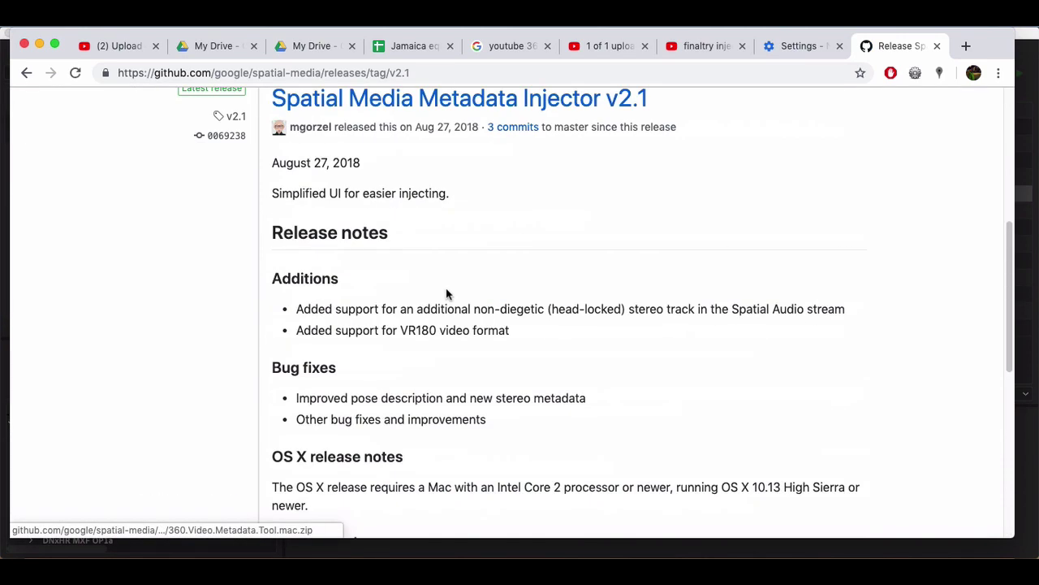
left_click(870, 569)
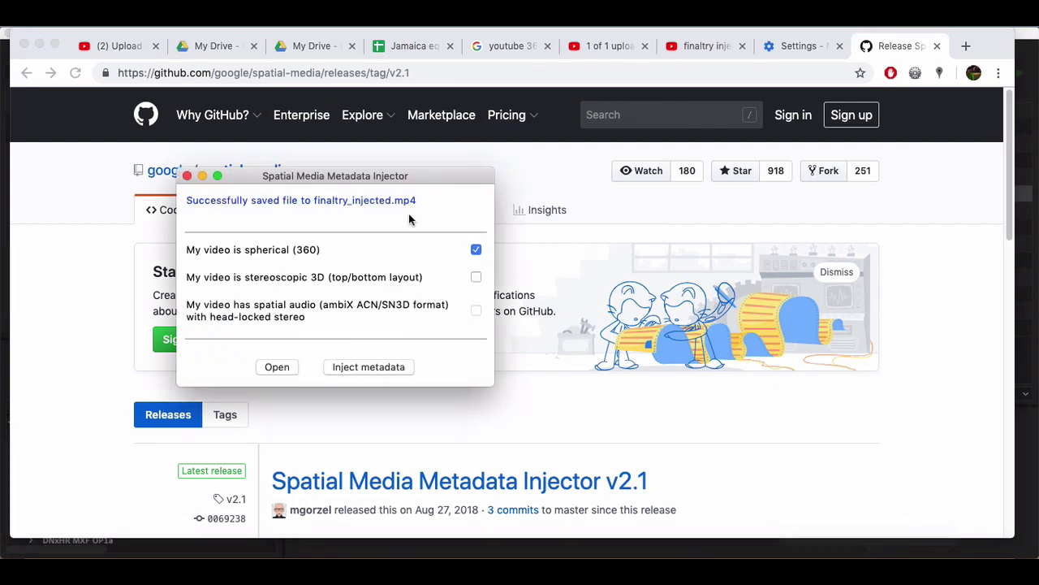
Step: Keep spherical (360) ticked and load sphericaltutorial (VR2 Output).mp4 into the injector
left_click_drag(382, 177, 349, 164)
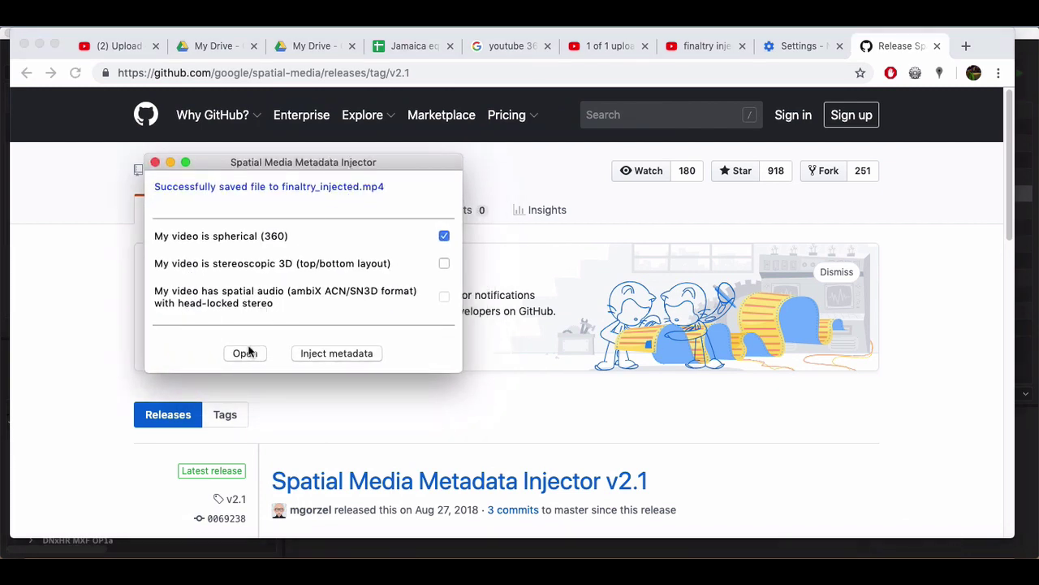
left_click(444, 237)
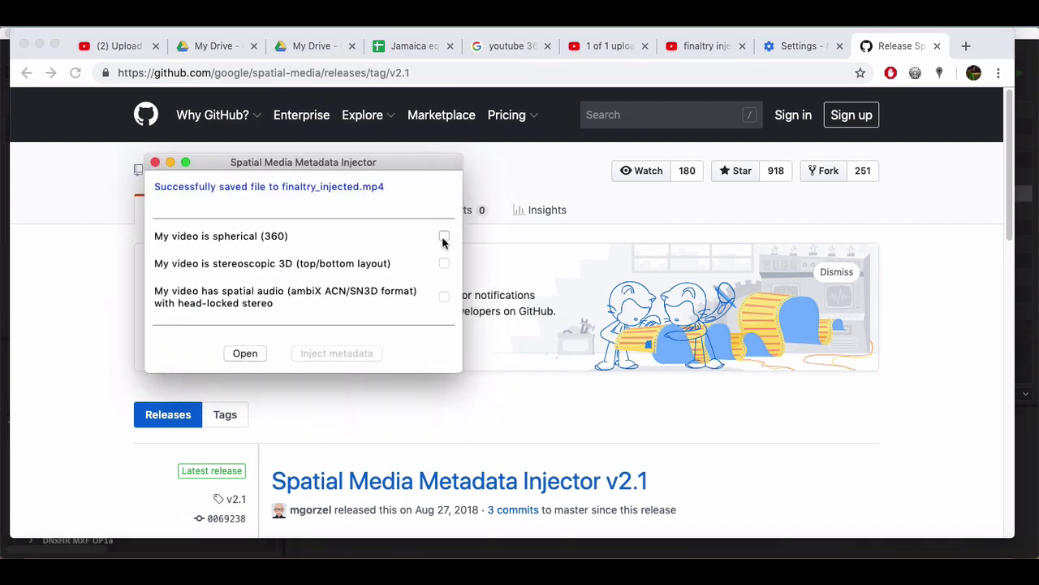
left_click(444, 237)
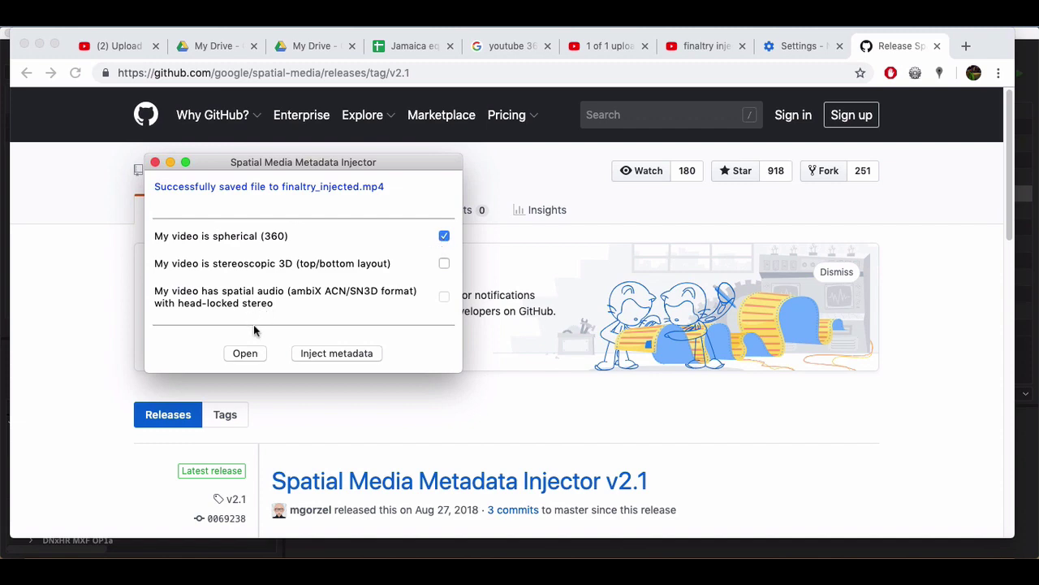
left_click(245, 352)
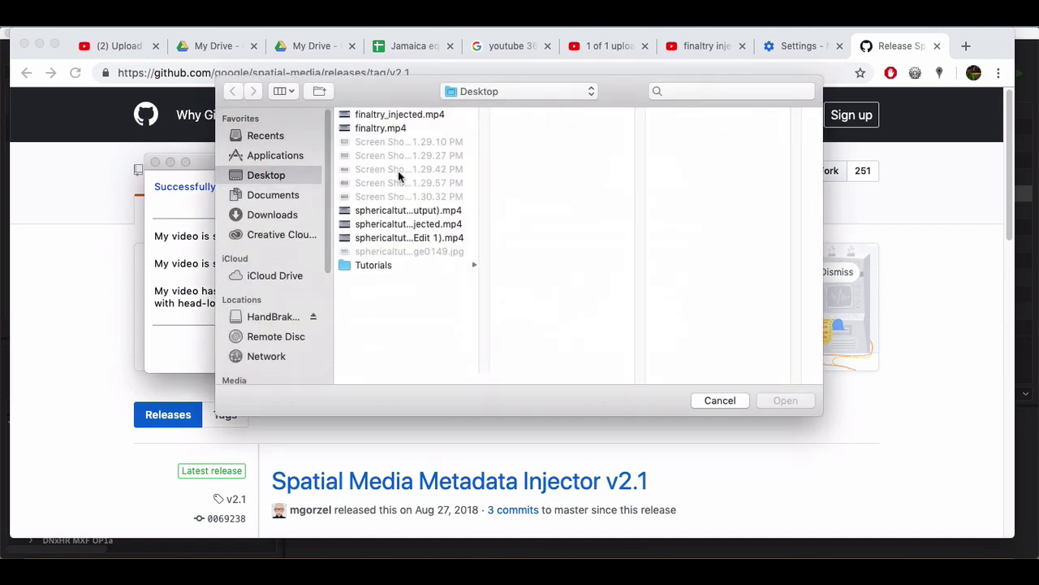
left_click(397, 239)
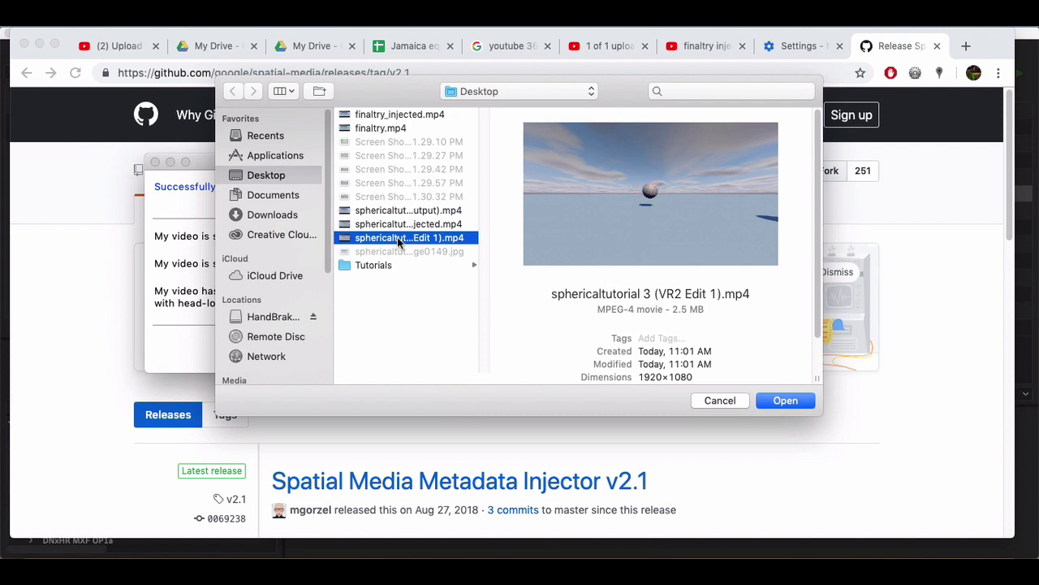
left_click(403, 224)
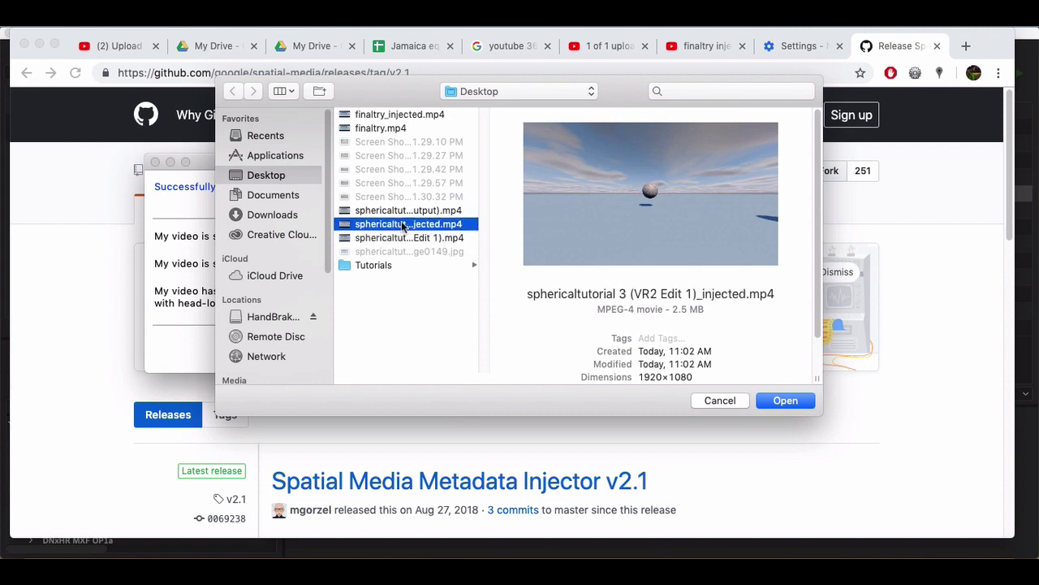
left_click(411, 211)
left_click(771, 402)
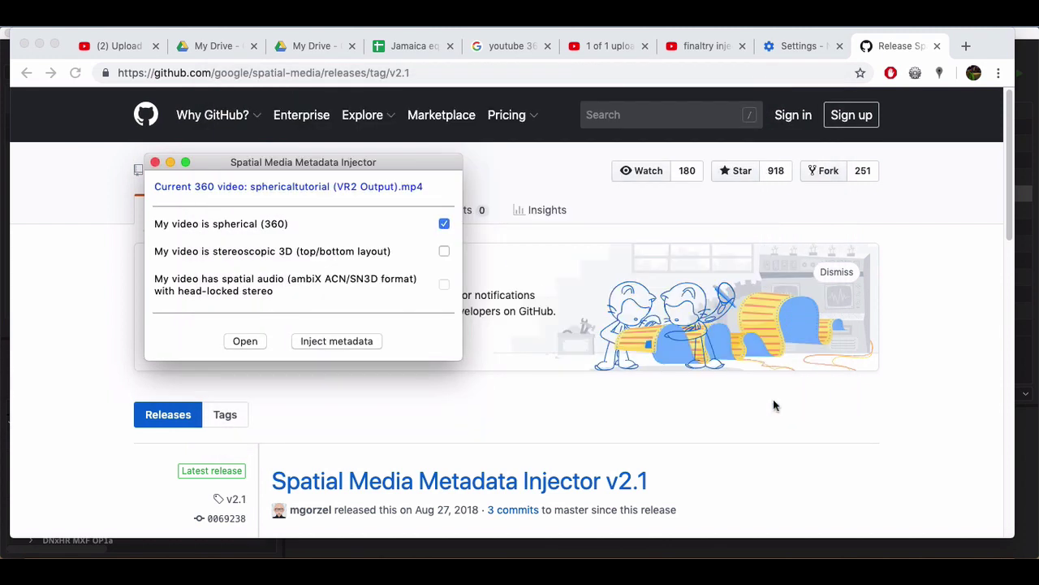
Step: Inject the metadata, save sphericaltutorial (VR2 Output)_injected.mp4 to the Desktop, and close the injector
left_click(309, 341)
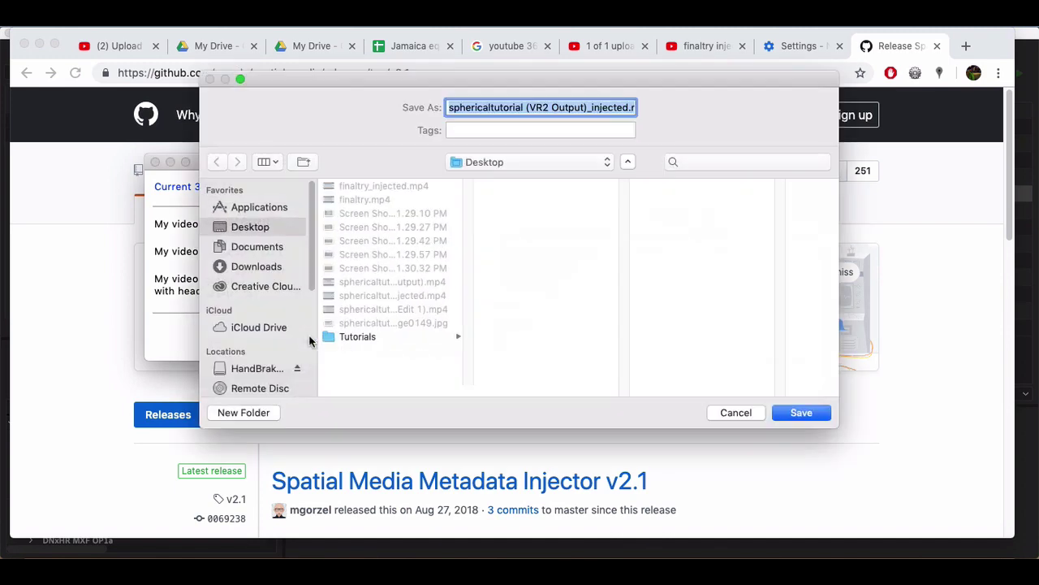
left_click(786, 416)
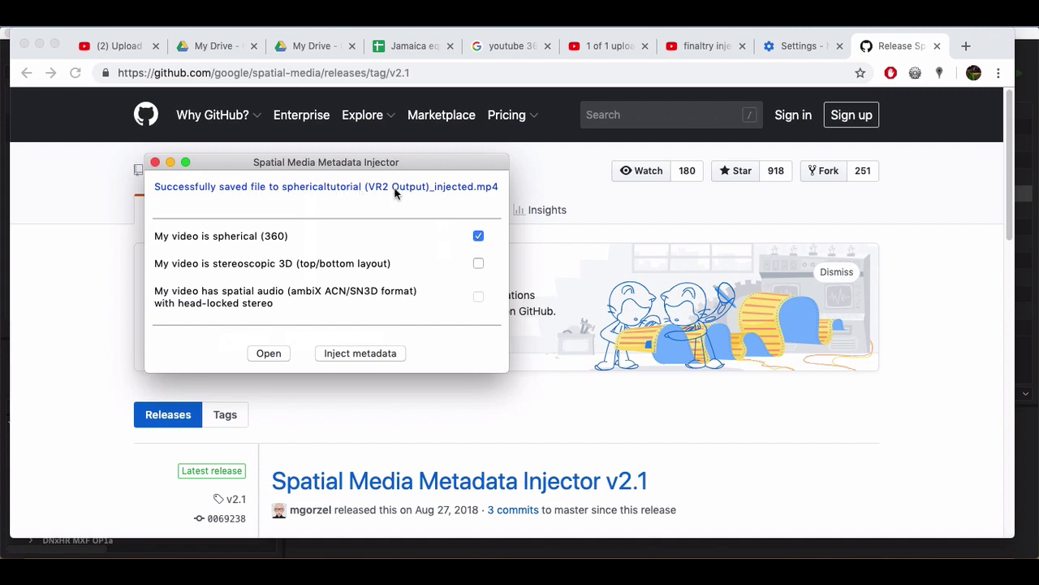
left_click(155, 163)
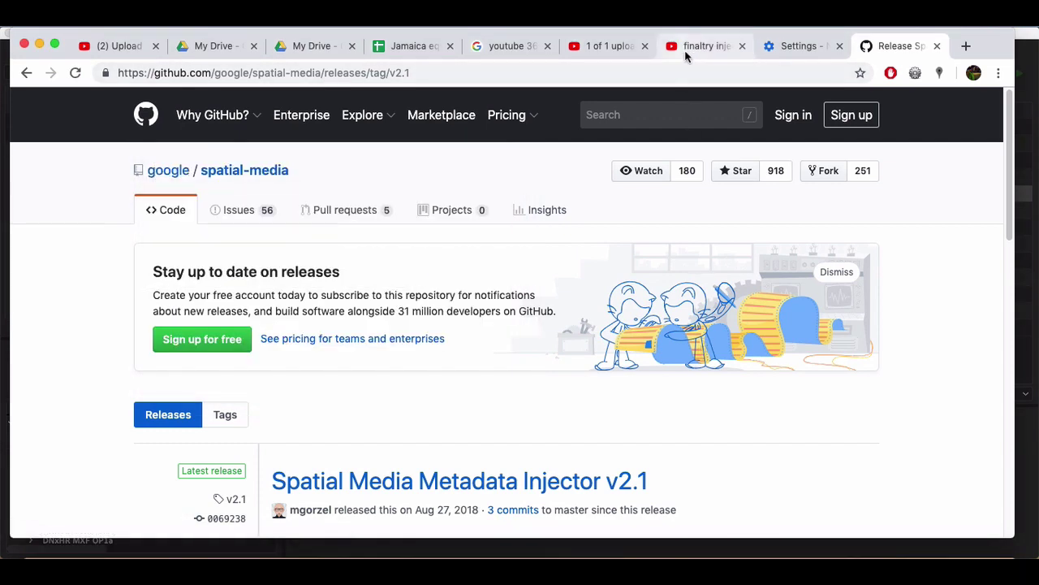
Step: Play the finaltry injected video briefly and drag the 360° view across sky and spheres
left_click(694, 47)
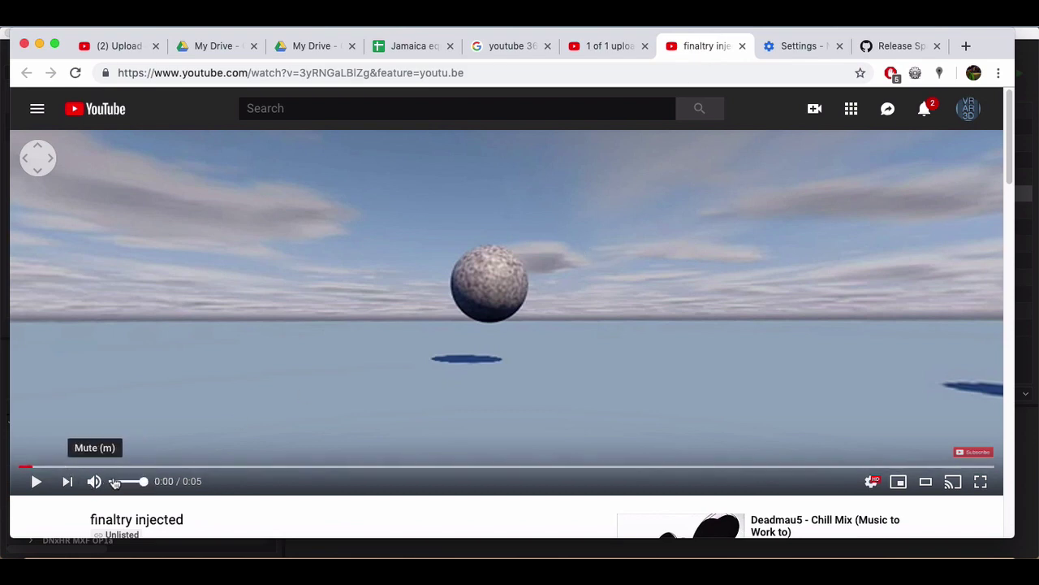
left_click_drag(743, 284, 462, 259)
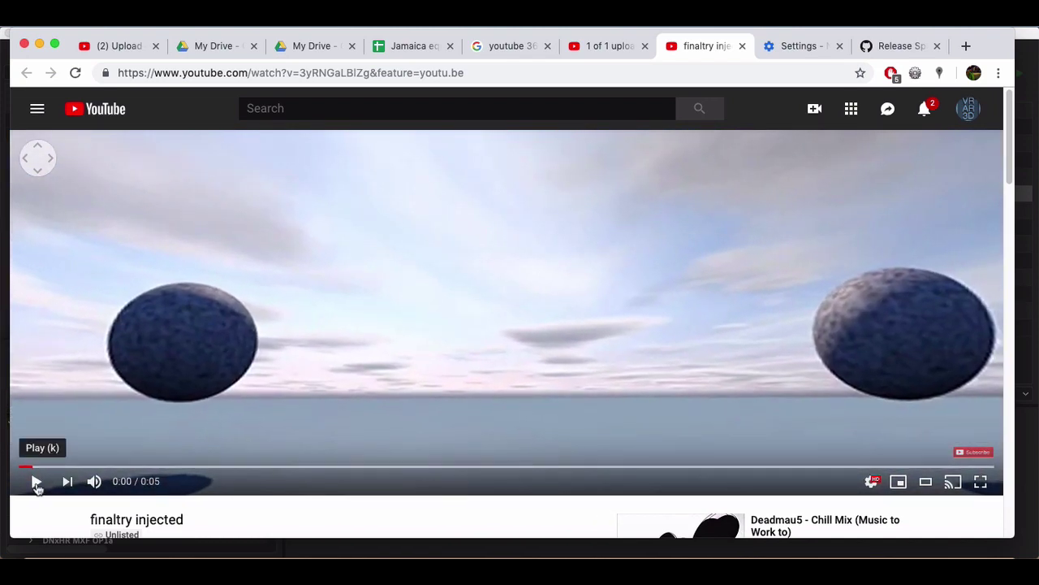
left_click(37, 481)
left_click(37, 482)
left_click_drag(92, 392, 348, 300)
left_click_drag(416, 259, 701, 361)
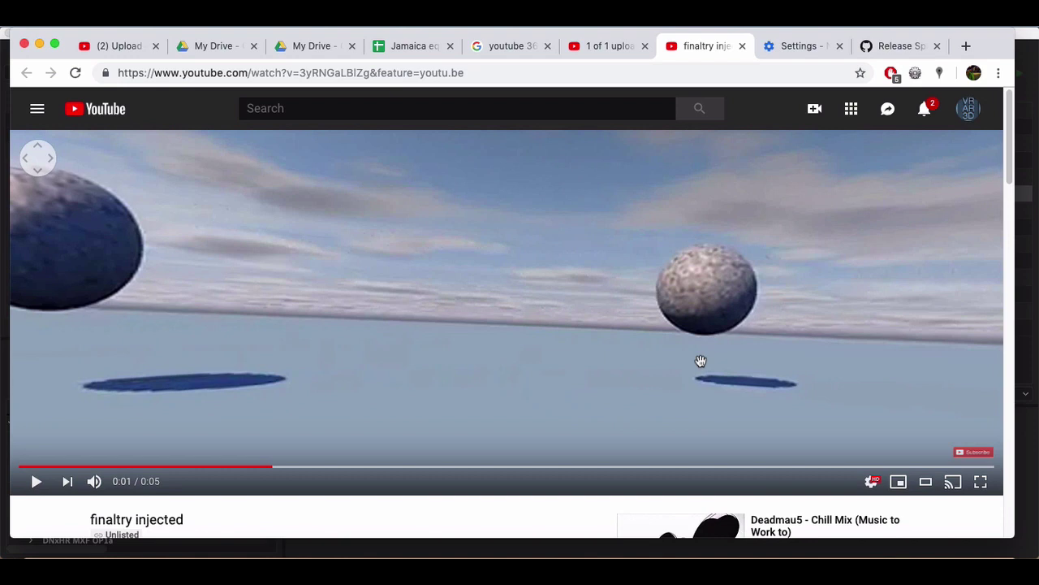
left_click_drag(817, 341, 485, 306)
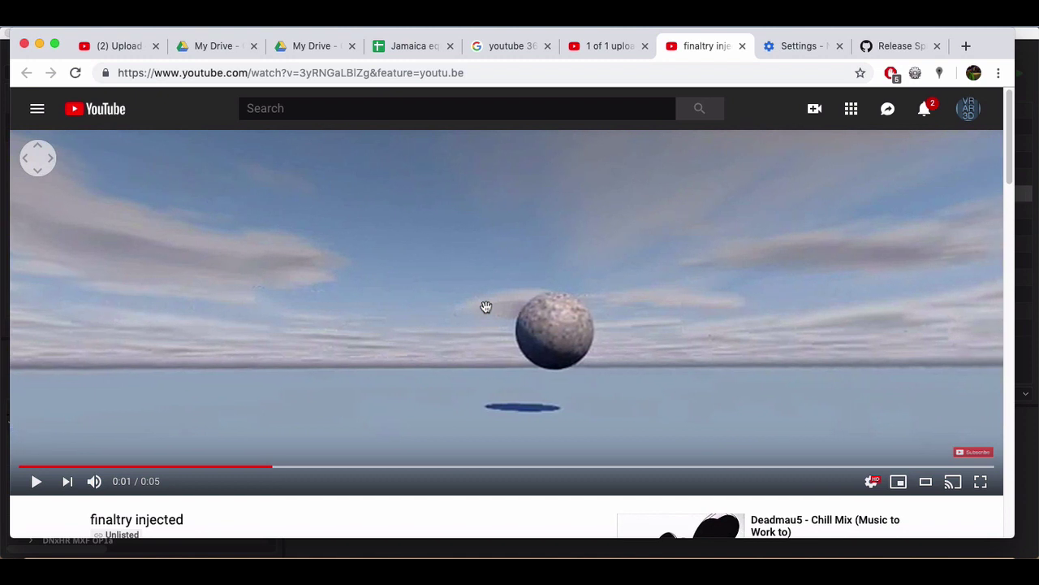